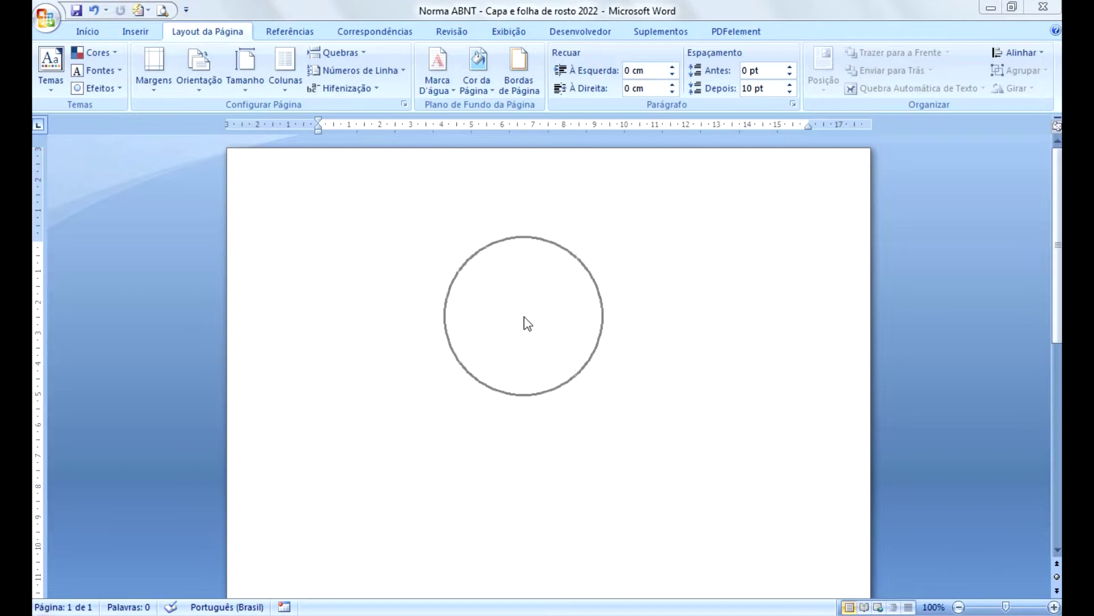
click(502, 309)
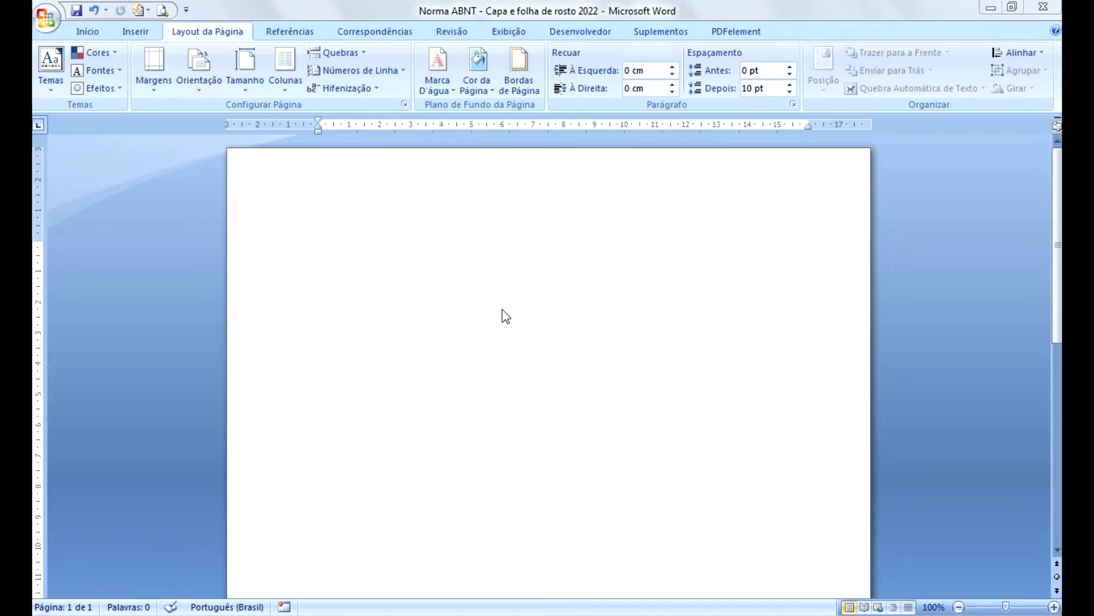
click(605, 343)
click(605, 344)
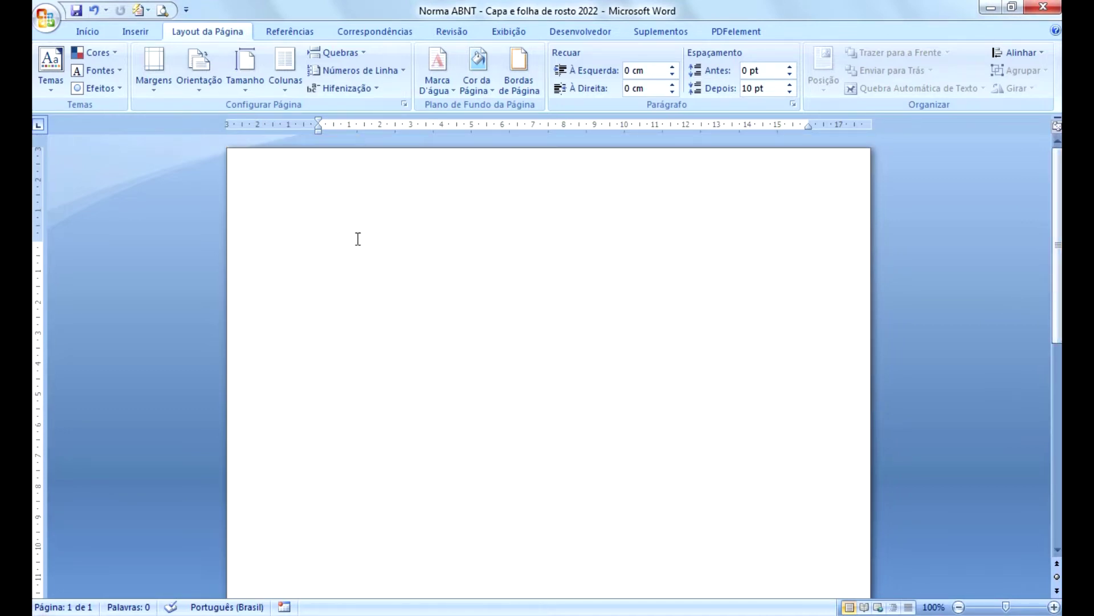
Apply a page setup with 3 cm top and left margins, 2 cm bottom and right margins, and A4 paper.
click(399, 243)
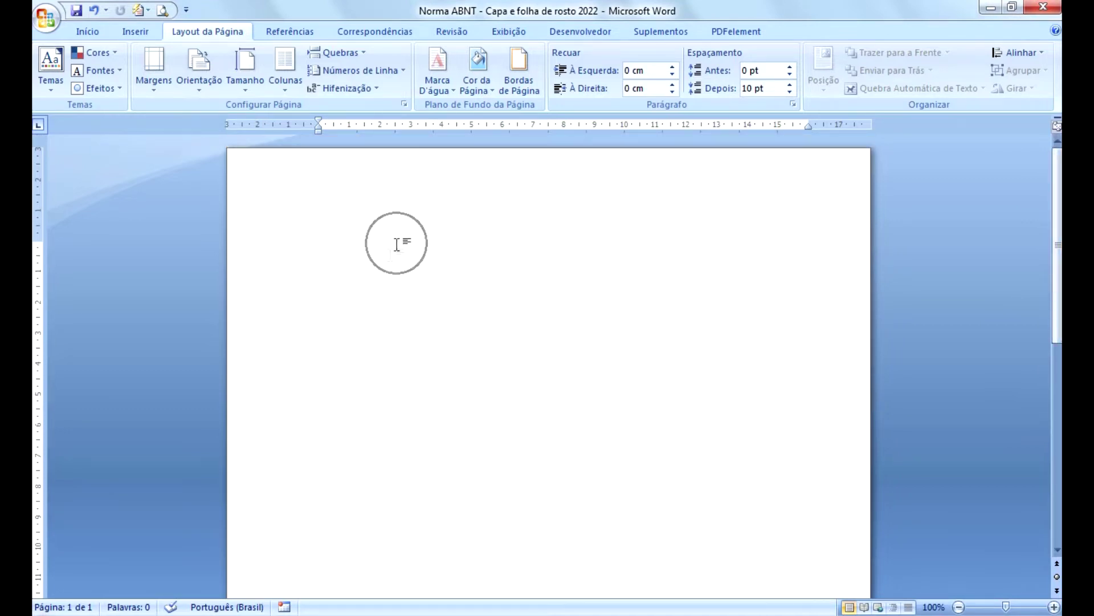
click(200, 36)
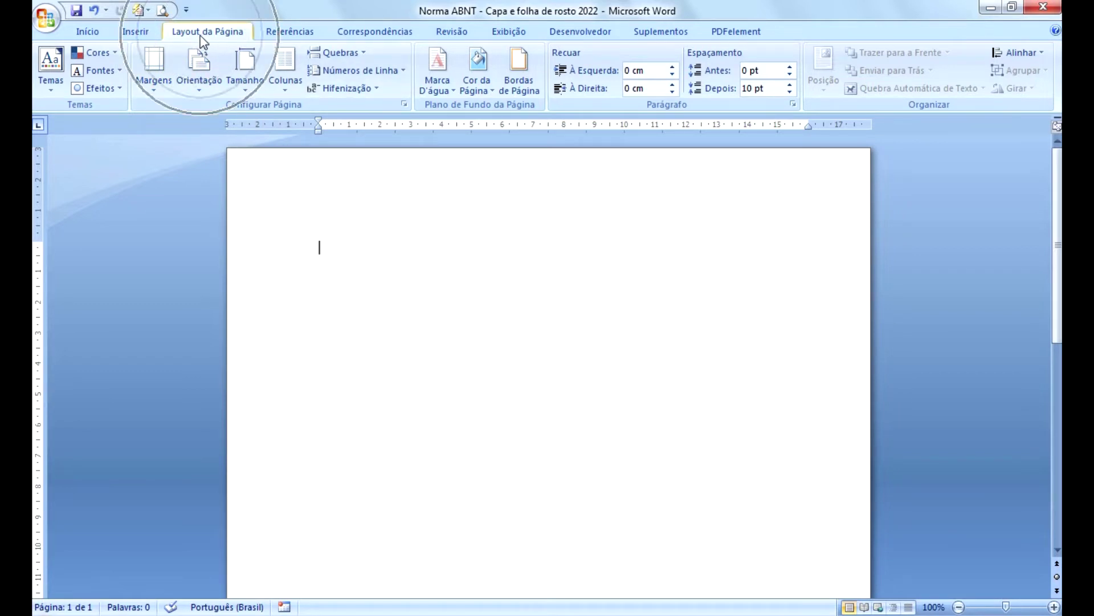
click(153, 94)
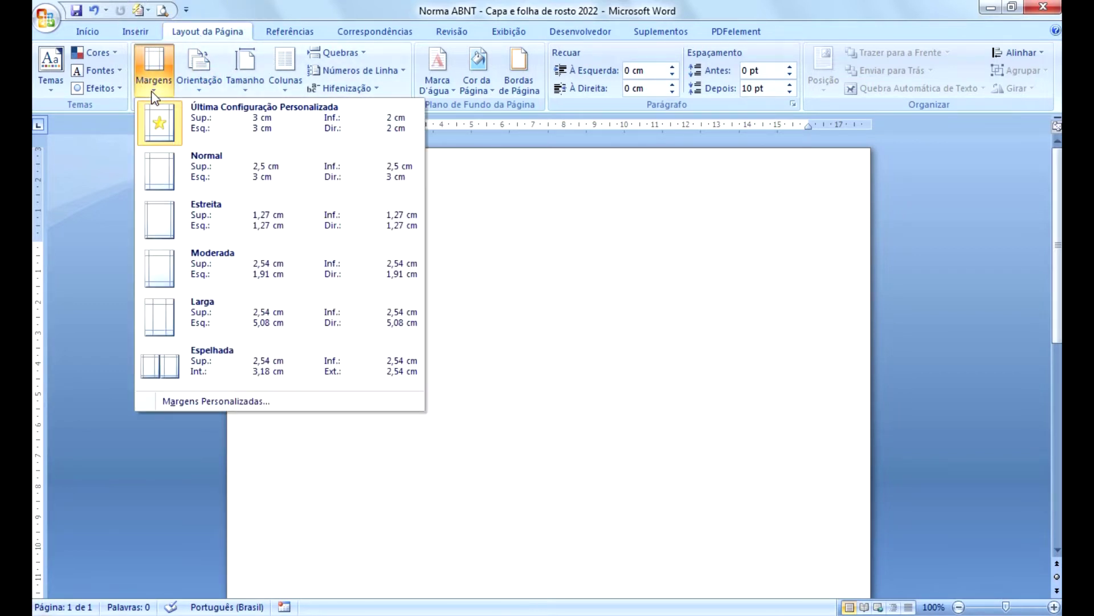
click(232, 402)
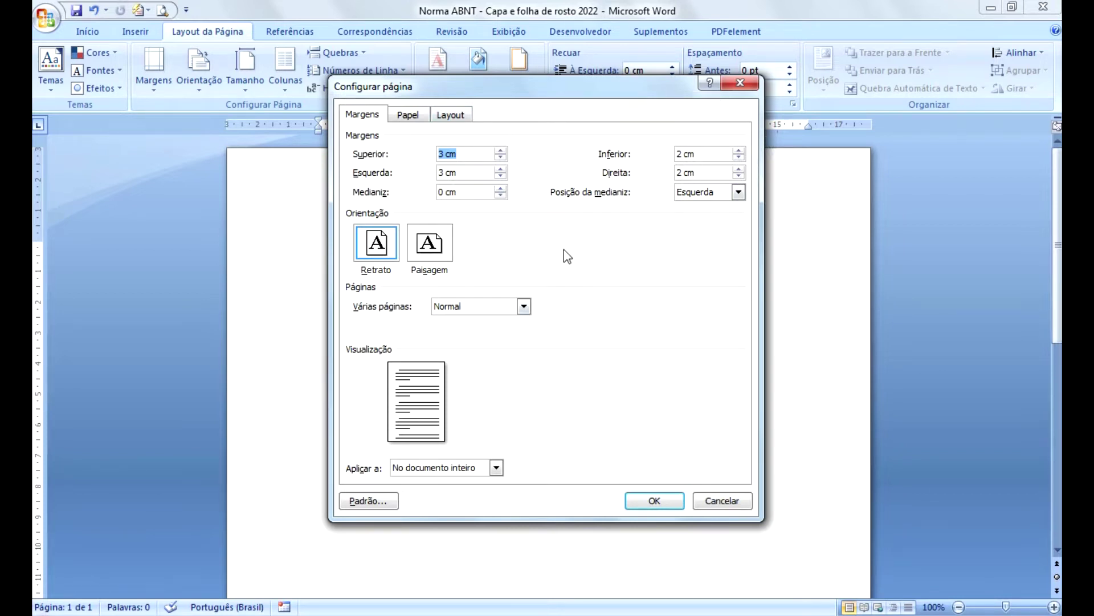
click(408, 116)
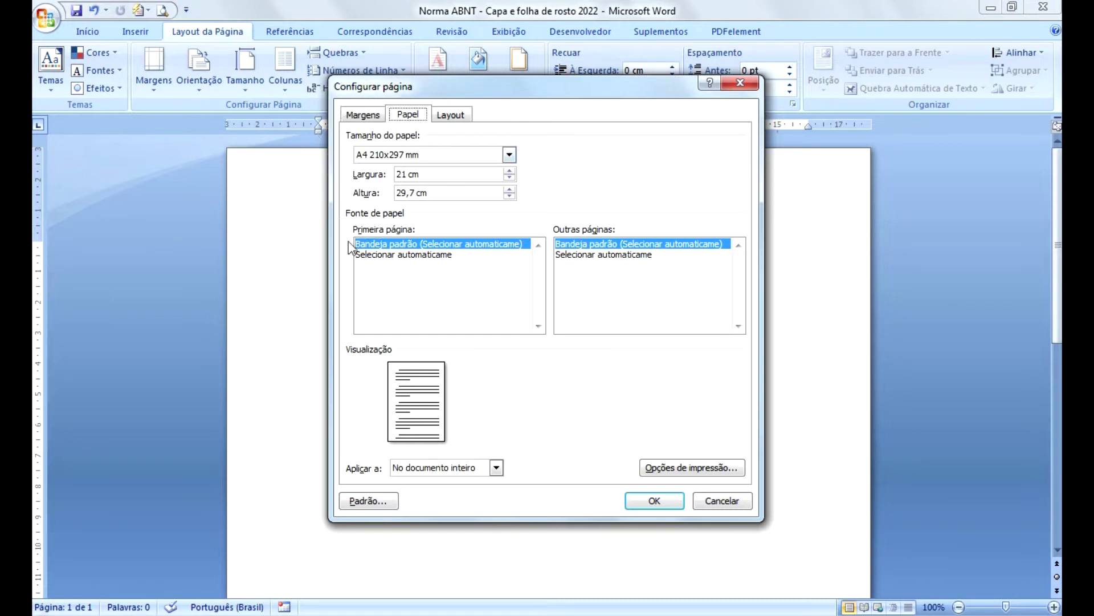
click(655, 502)
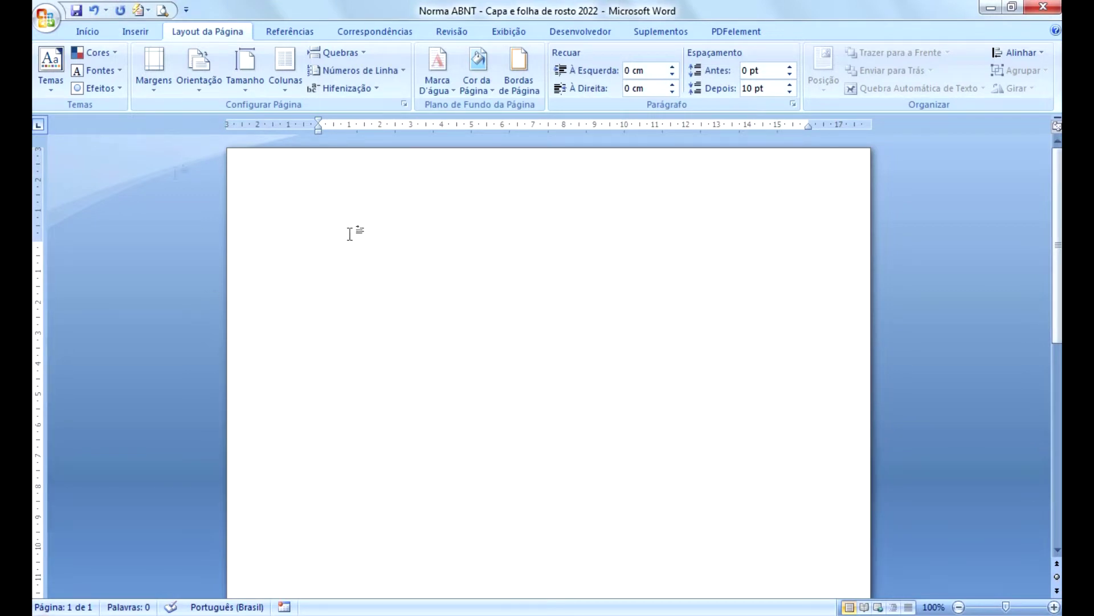
Set the paragraph spacing after to 0 pt in the paragraph settings.
click(88, 32)
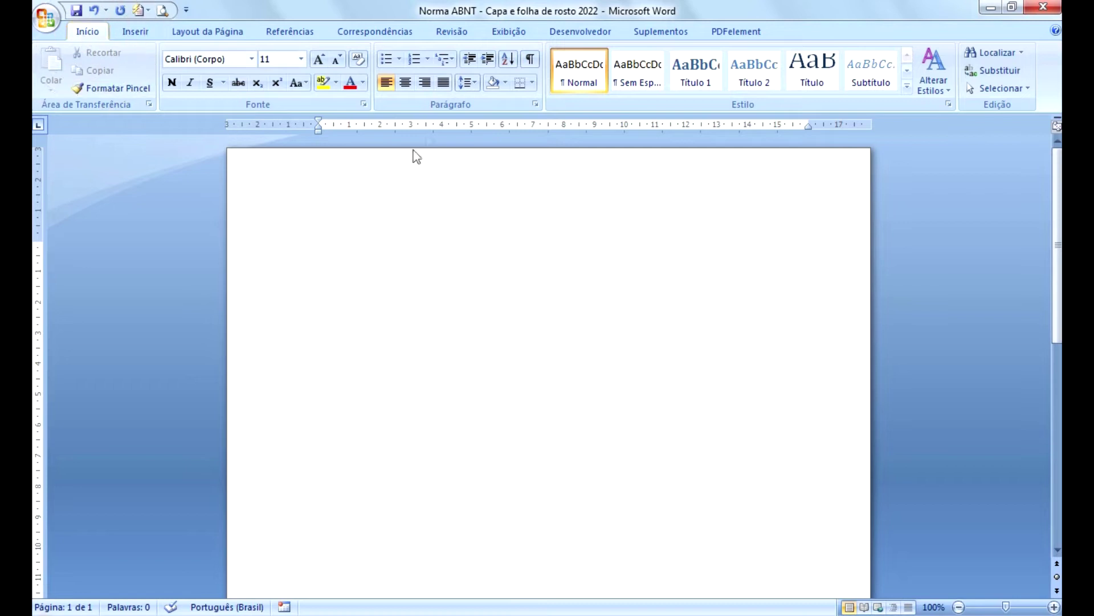
click(536, 105)
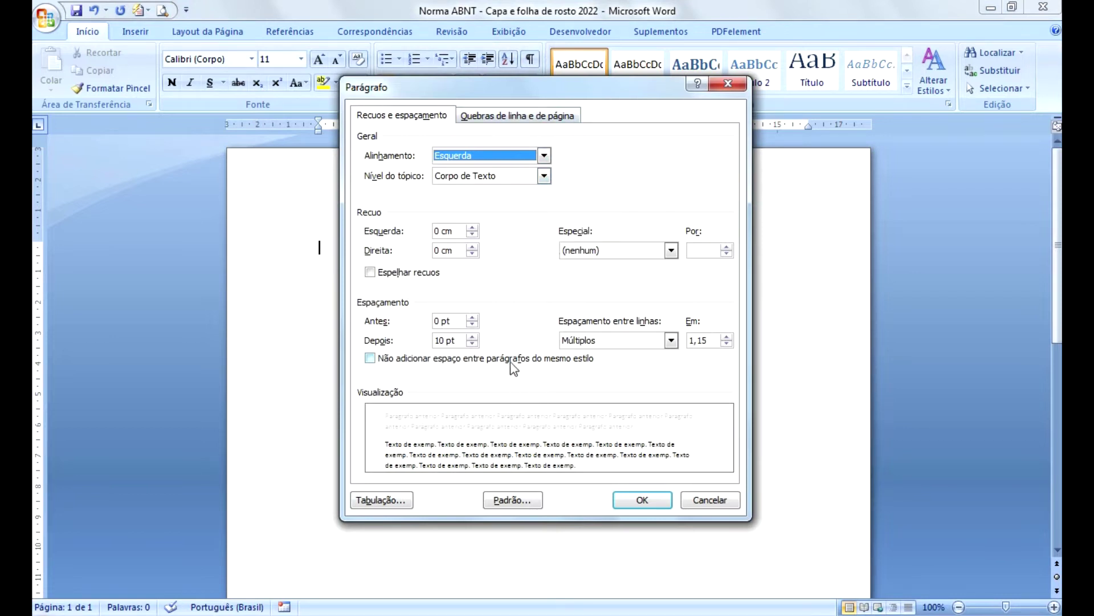
click(372, 325)
click(376, 347)
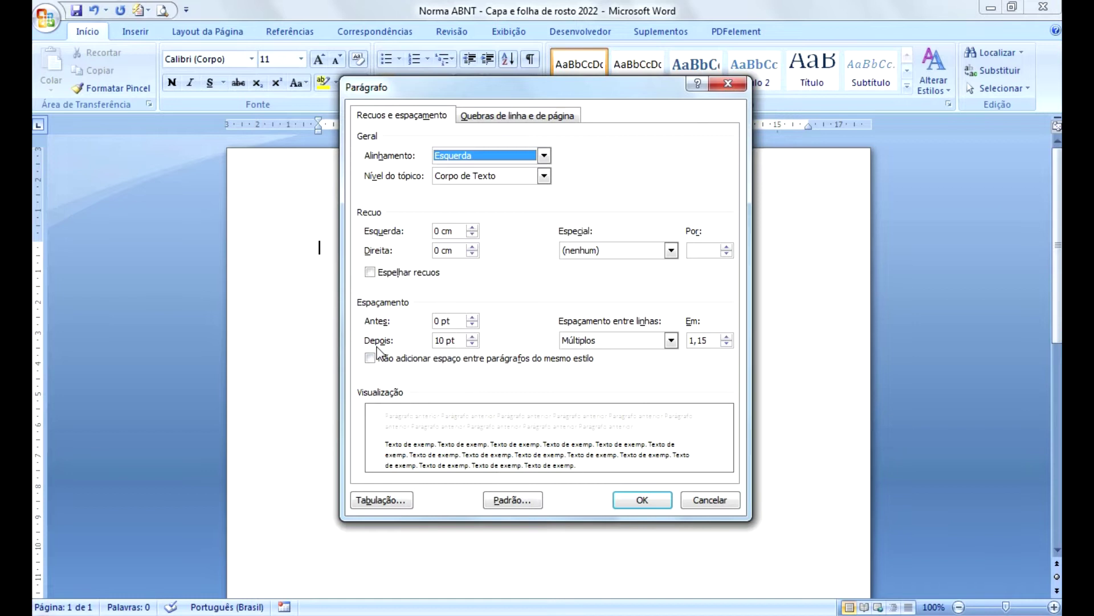
click(444, 346)
click(441, 349)
click(440, 348)
key(ctrl)
key(ctrl)
key(ctrl)
key(ctrl)
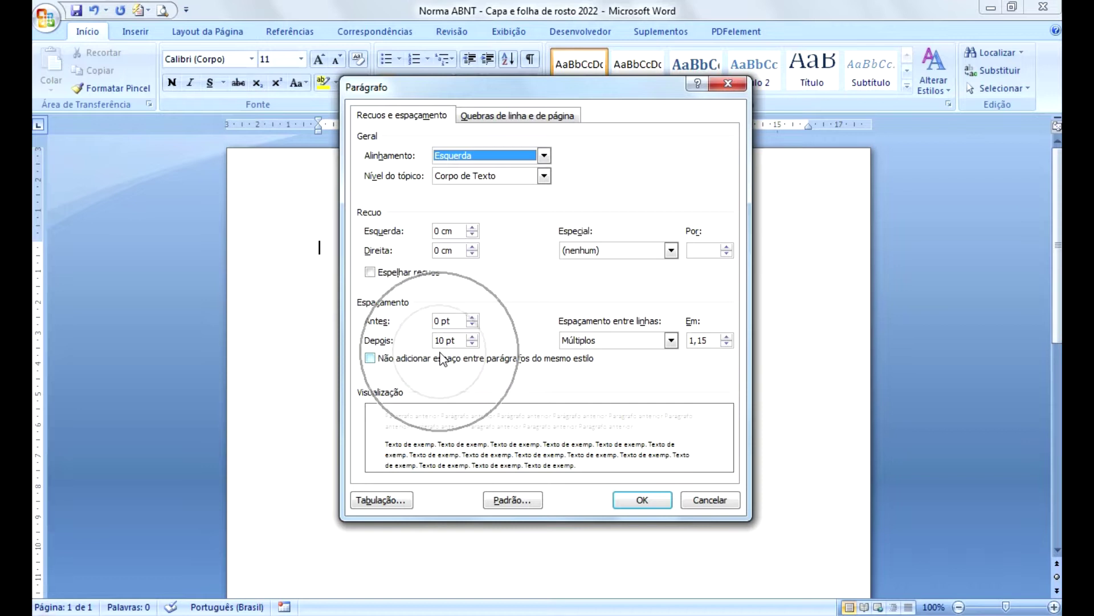
key(ctrl)
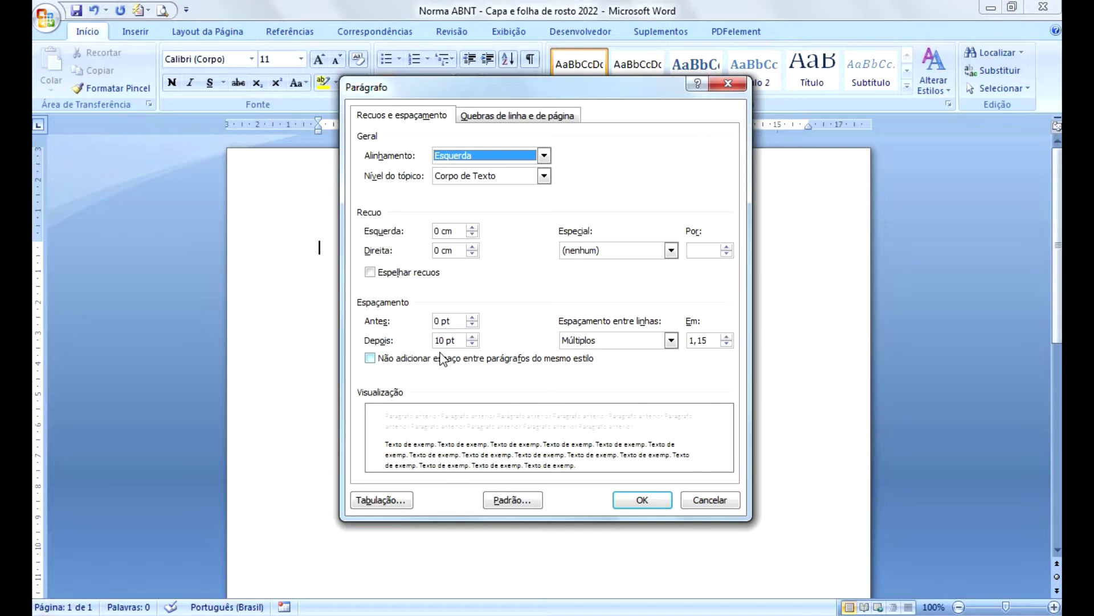
key(ctrl)
click(472, 343)
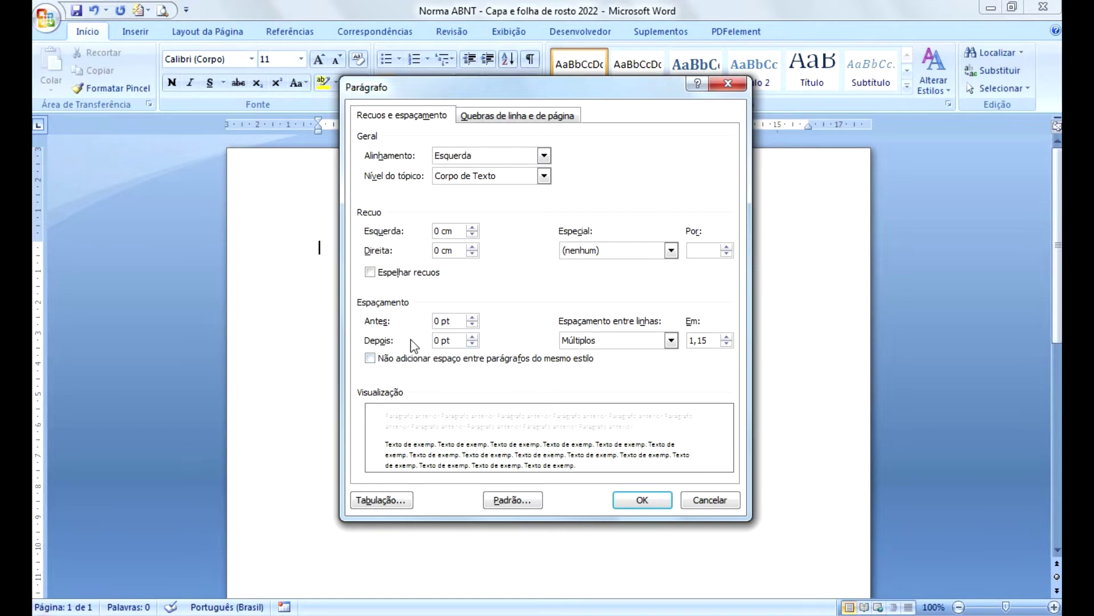
Set the line spacing to 1.5 lines and apply the paragraph settings.
key(ctrl)
key(ctrl)
click(671, 340)
click(600, 365)
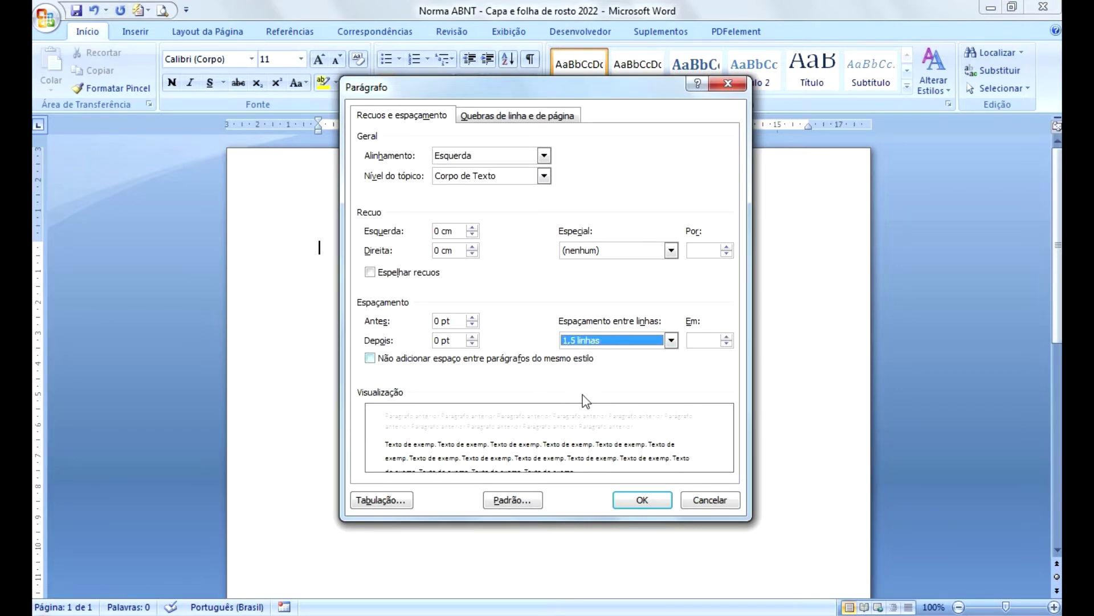
click(637, 501)
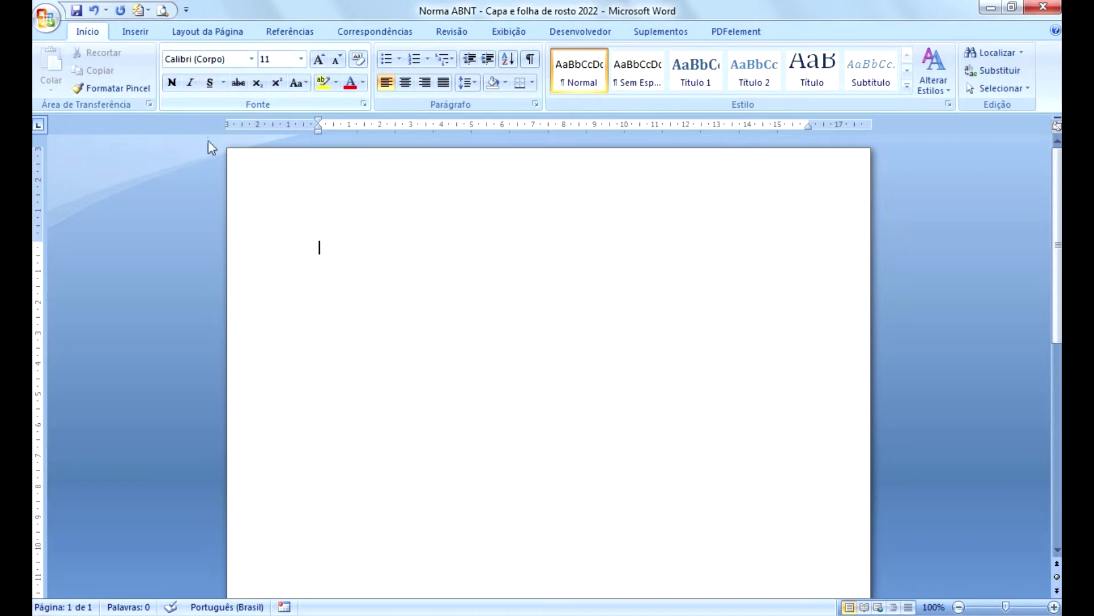
Set the text font to Arial at size 12.
click(300, 60)
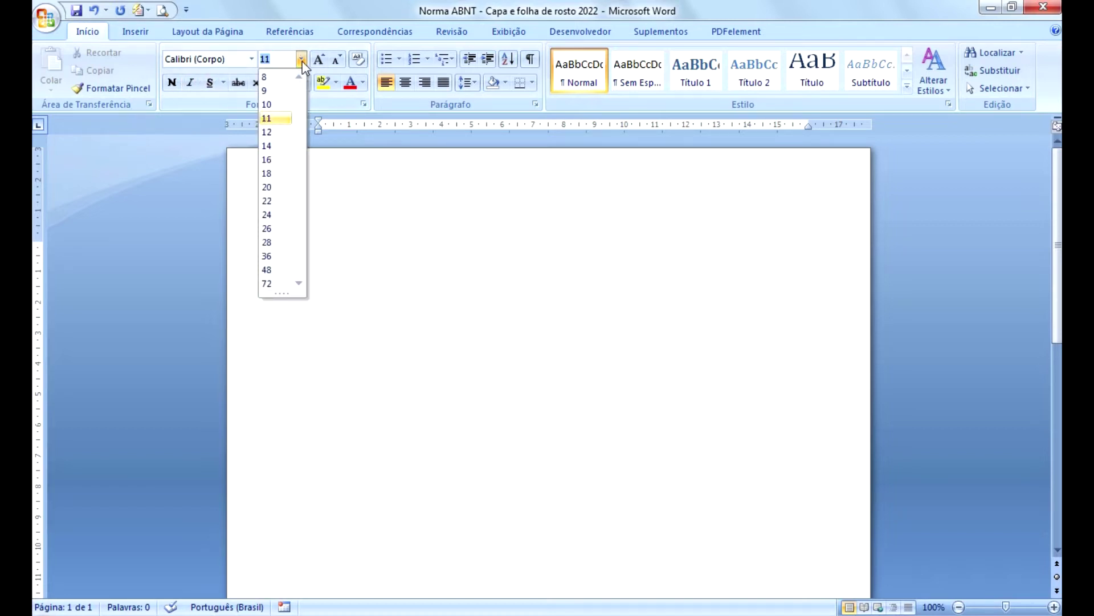
click(267, 132)
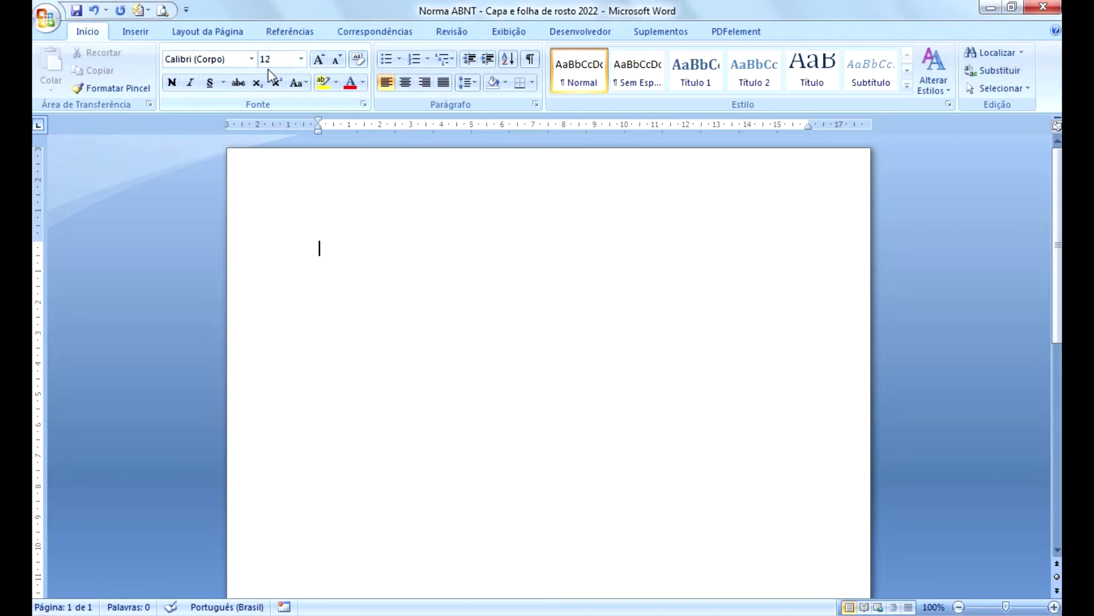
click(258, 83)
click(253, 58)
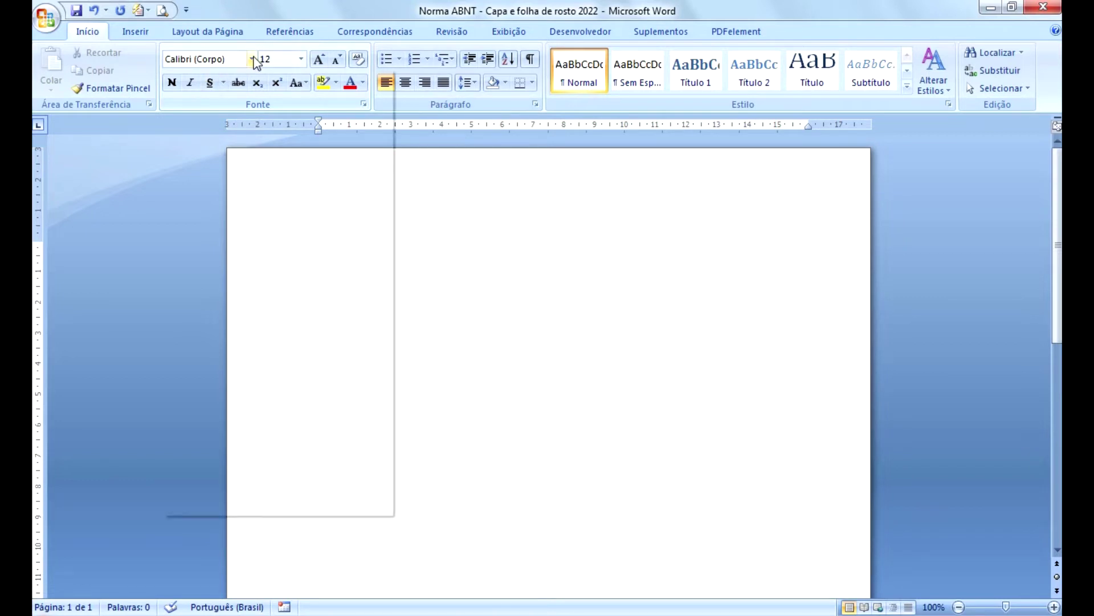
click(198, 209)
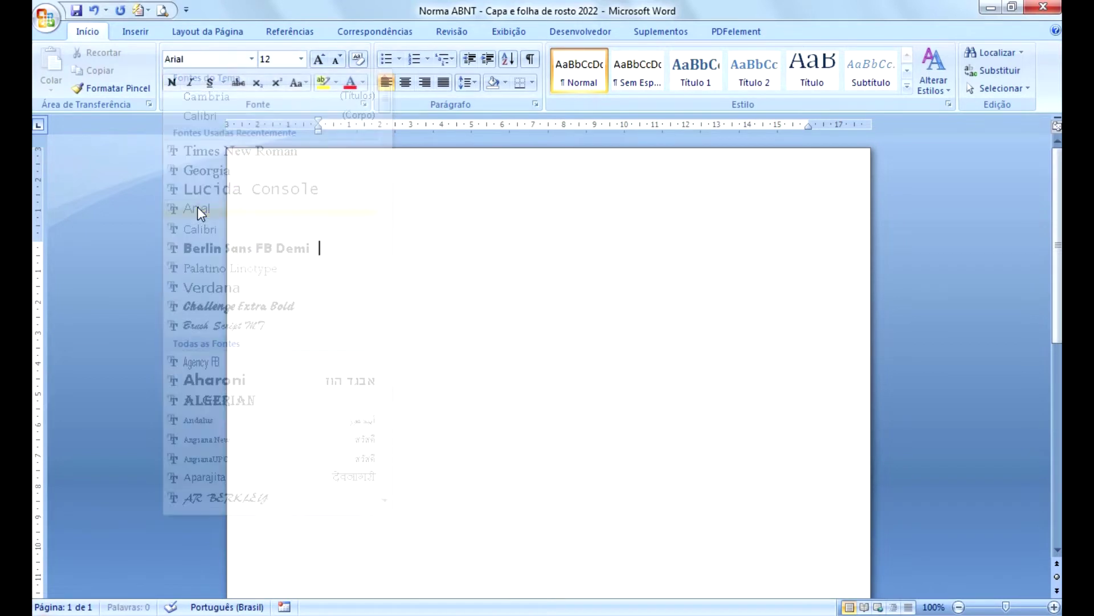
click(189, 59)
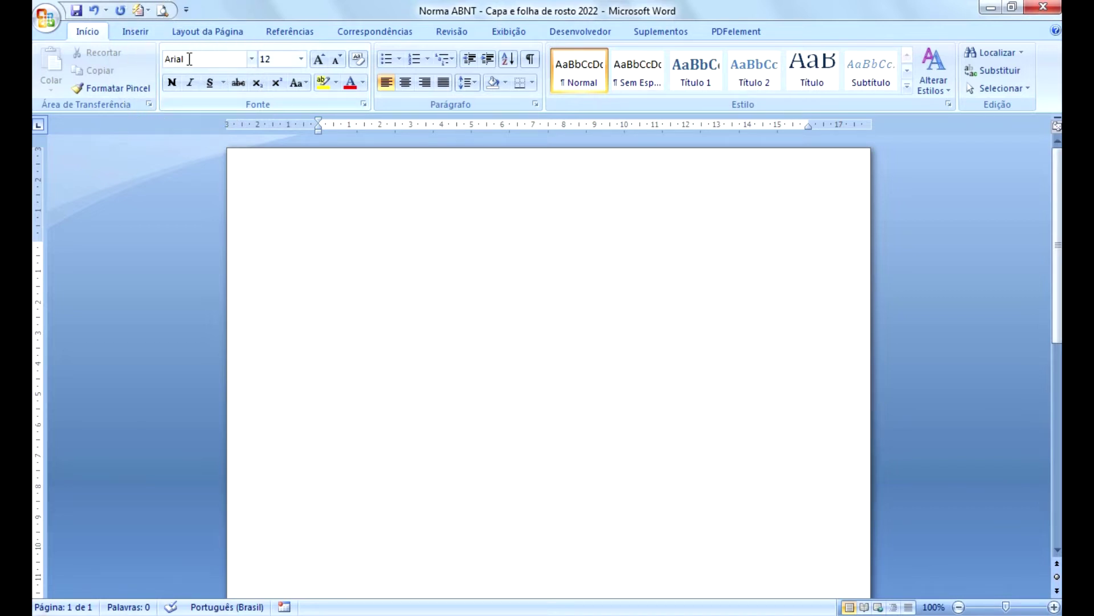
key(ctrl)
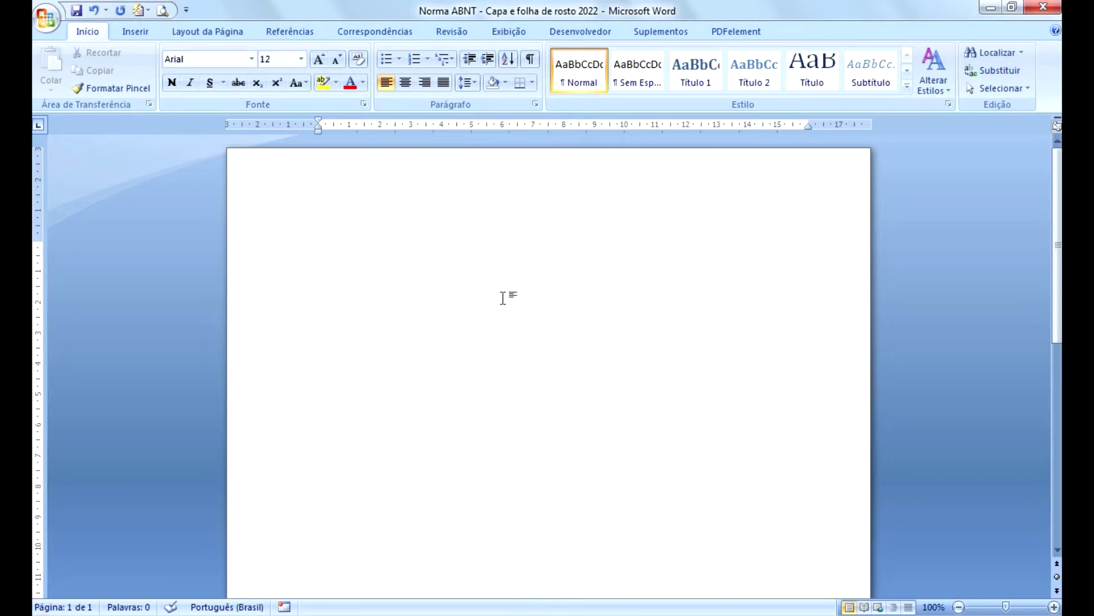
Centre the first line and enter "UNIVERSIDADE XXXXXX" as the institution name.
click(405, 84)
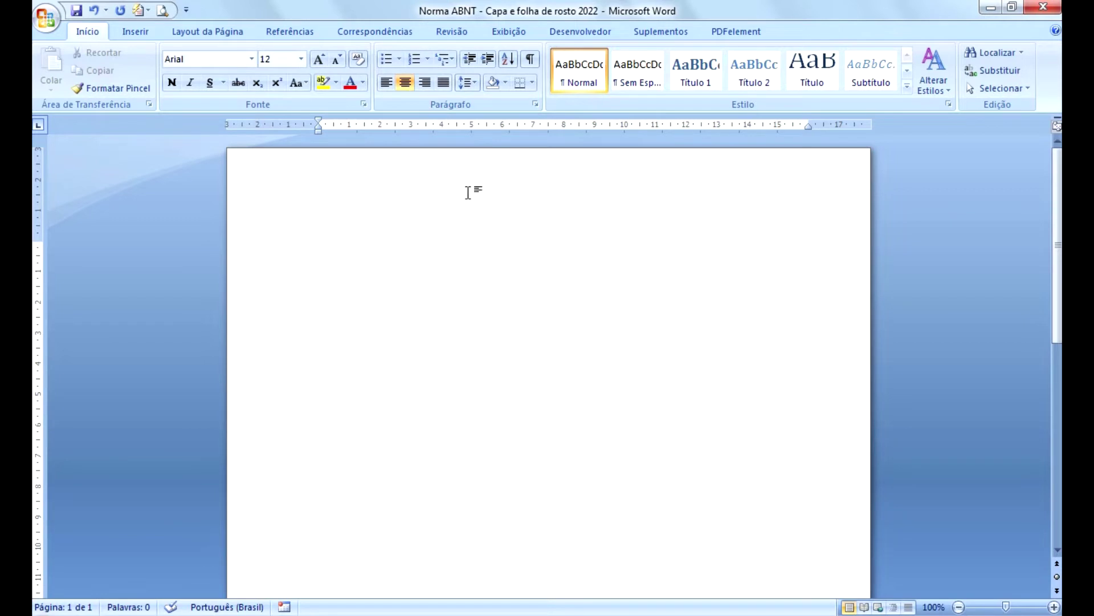
key(ctrl)
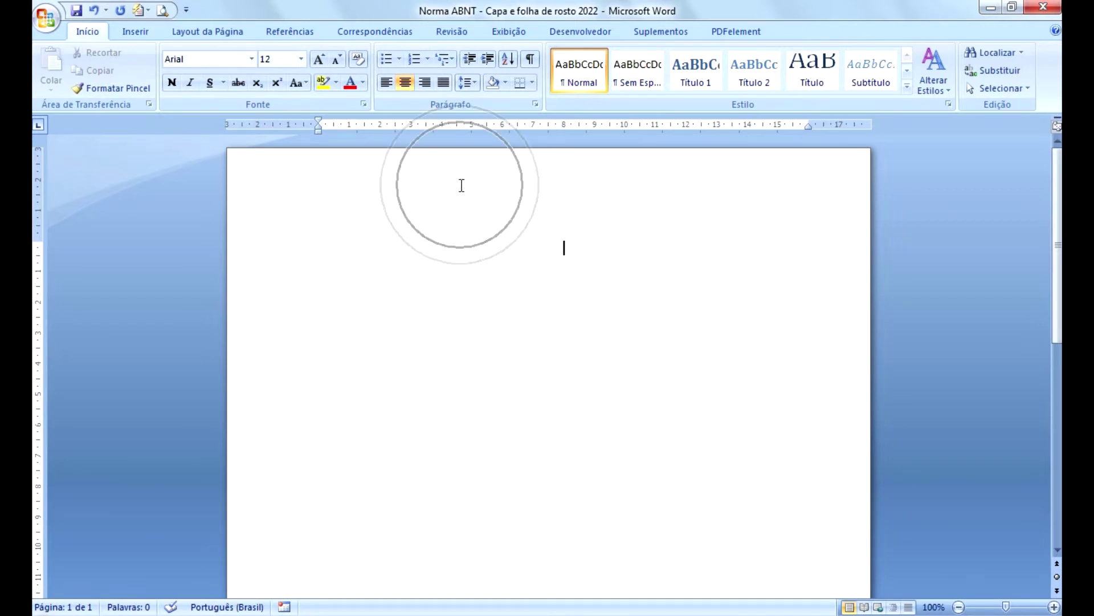
key(ctrl)
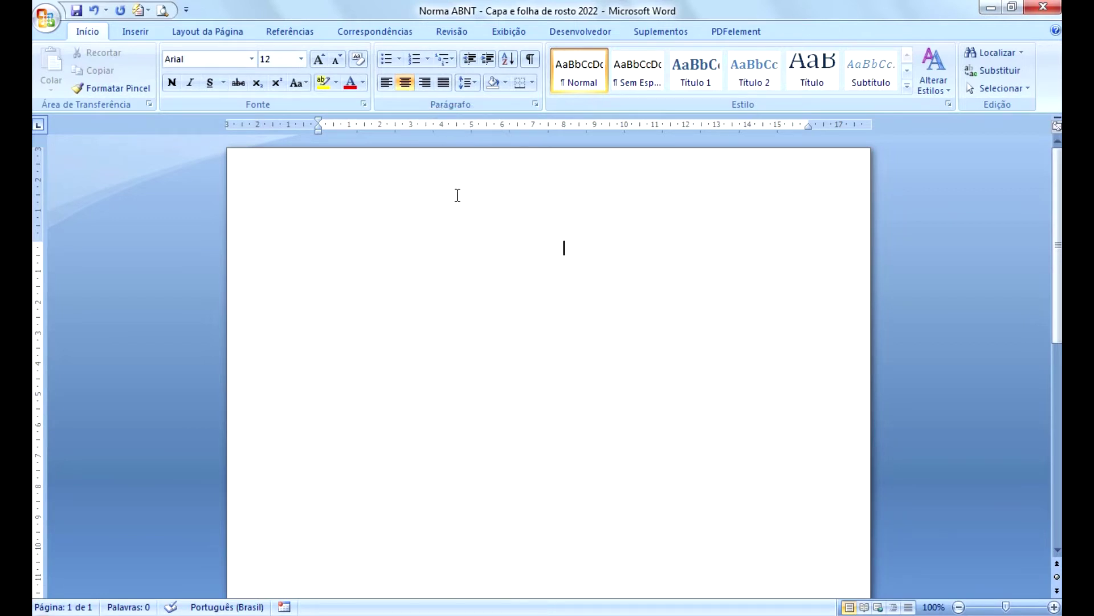
key(ctrl)
key(ctrl)
key(ctrl)
key(ctrl)
text(UNIVERSIDADE XXXXXX)
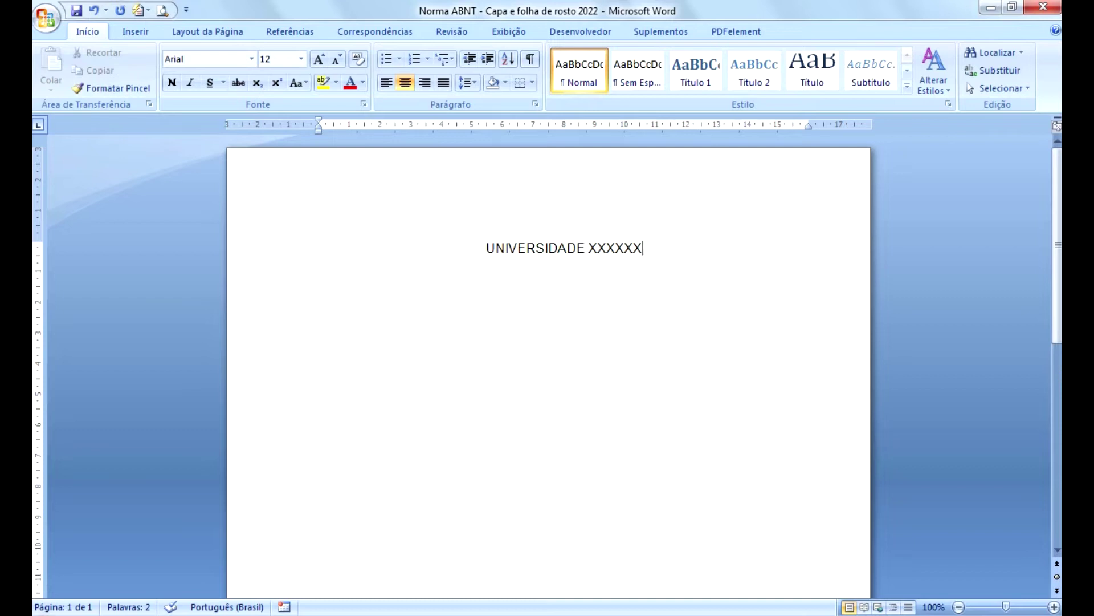
Add one line break after the university name and return the cursor to the end of the name.
click(528, 249)
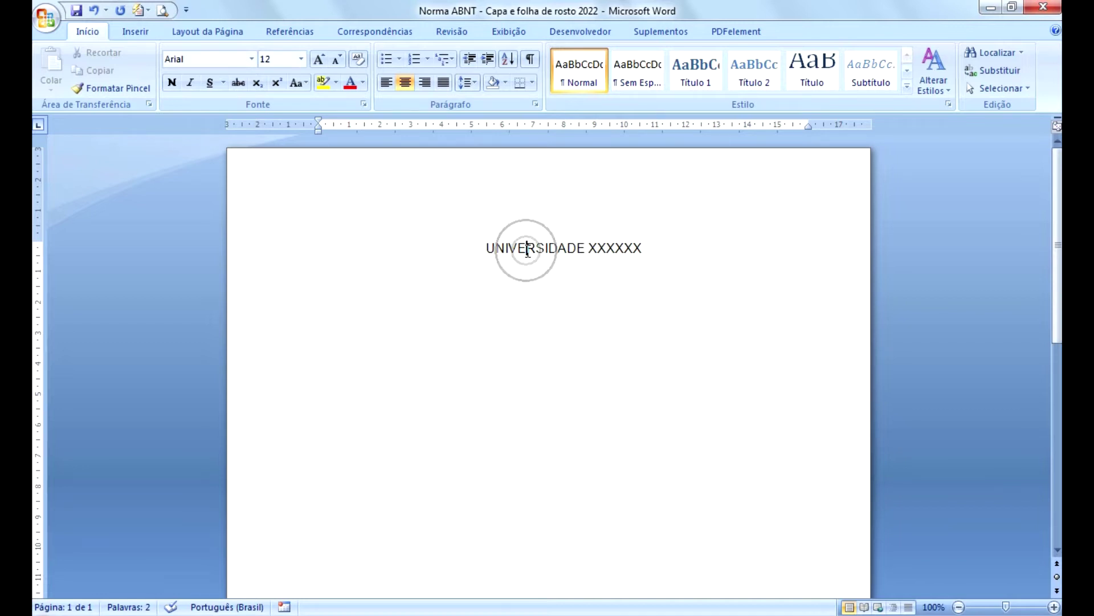
click(527, 249)
click(642, 251)
key(Return)
click(576, 255)
click(564, 274)
click(649, 257)
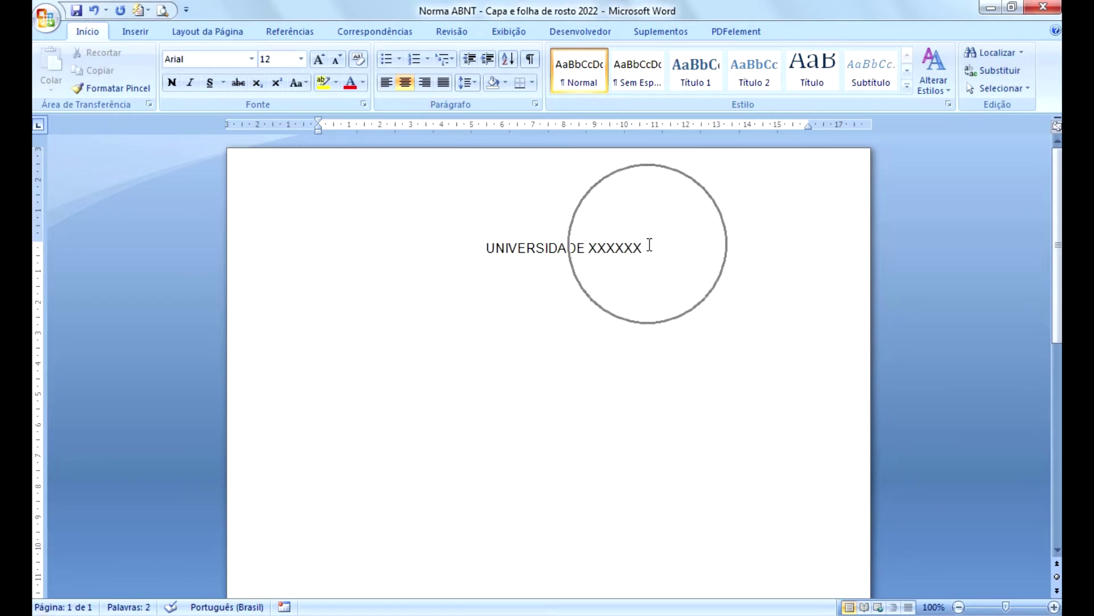
click(649, 246)
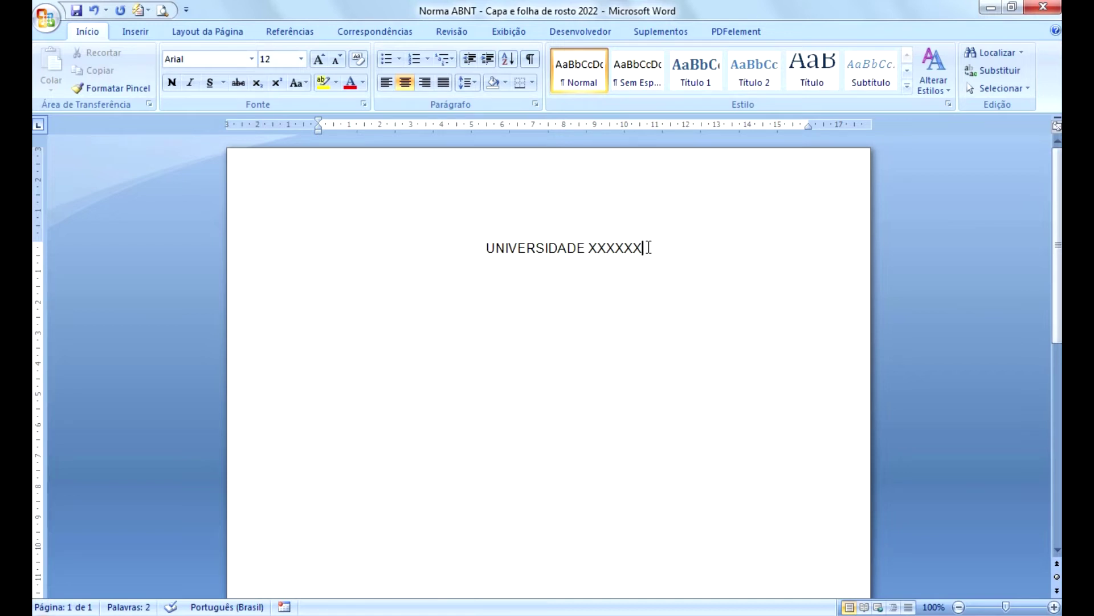
Insert seven line breaks directly after the university name.
key(Return)
key(Return)
key(Return)
key(Return)
key(Return)
key(Return)
key(Return)
Show the paragraph marks and delete the surplus last blank paragraph.
key(ctrl)
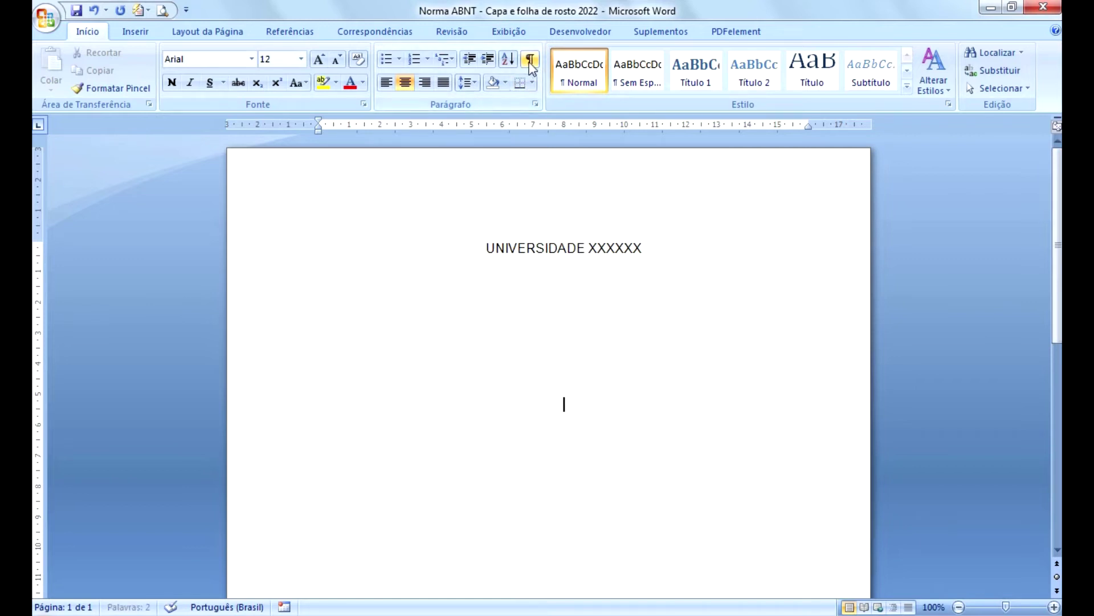
key(ctrl)
key(ctrl)
key(ctrl)
key(ctrl)
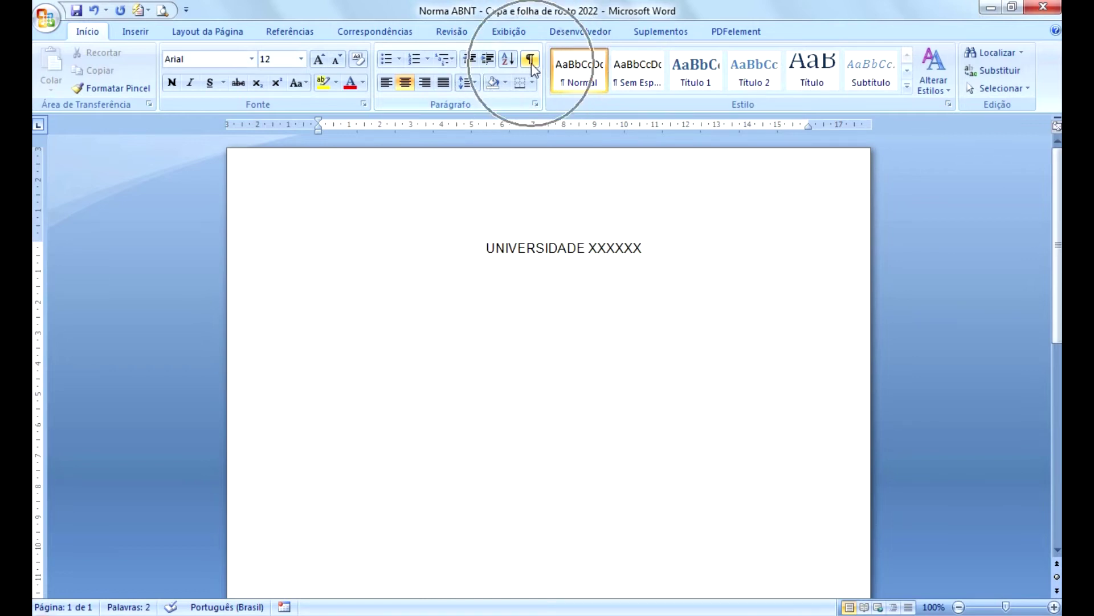
click(530, 59)
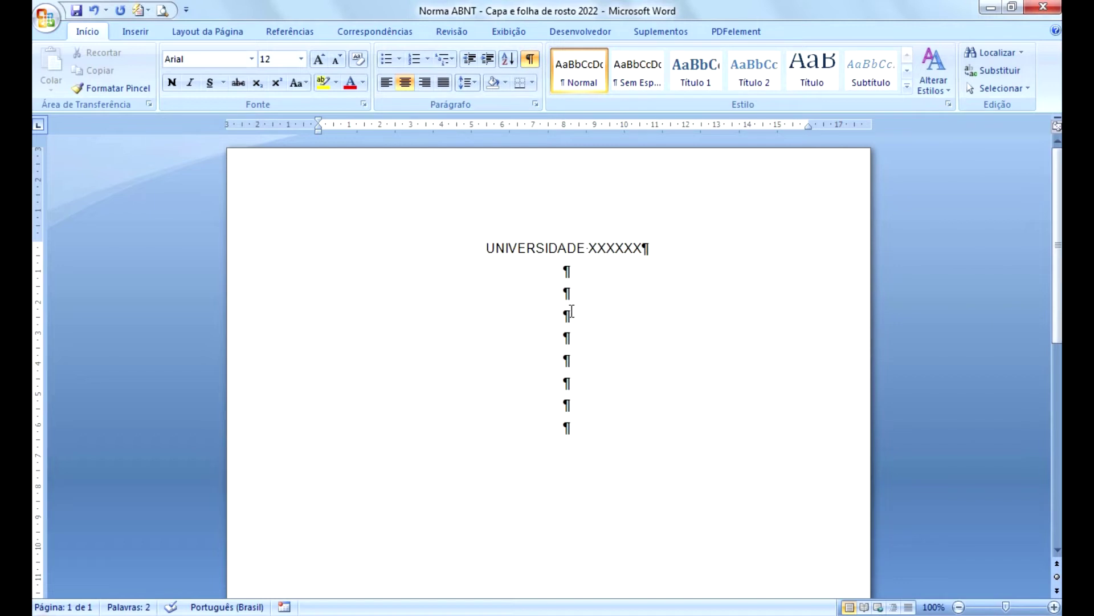
click(569, 428)
key(BackSpace)
Hide the paragraph marks and enter "MEU NOME COMPLETO" on the seventh line below the university name.
click(566, 408)
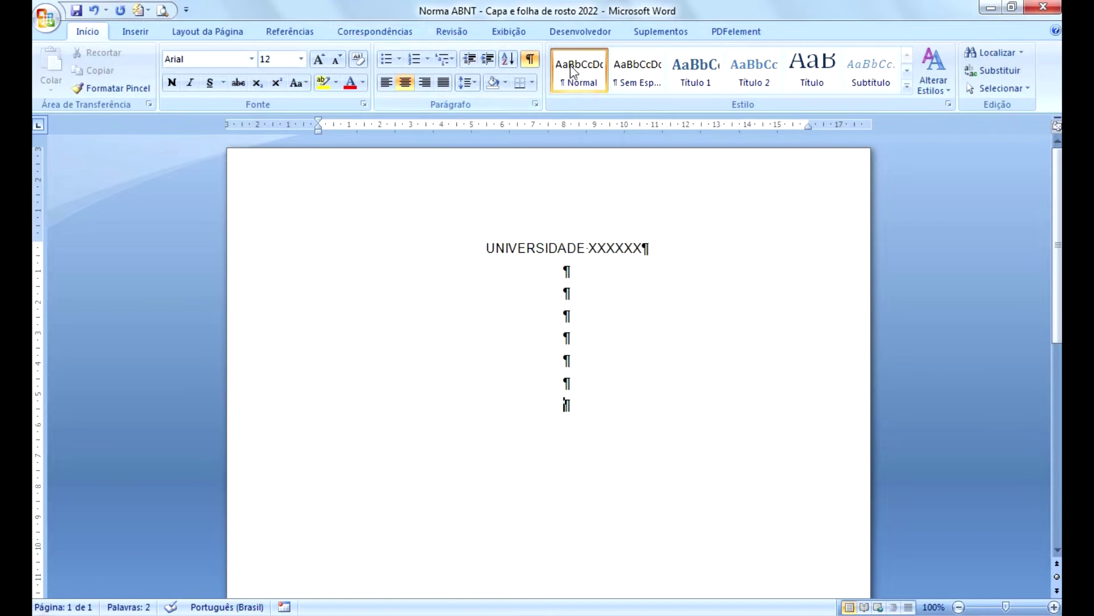
click(532, 61)
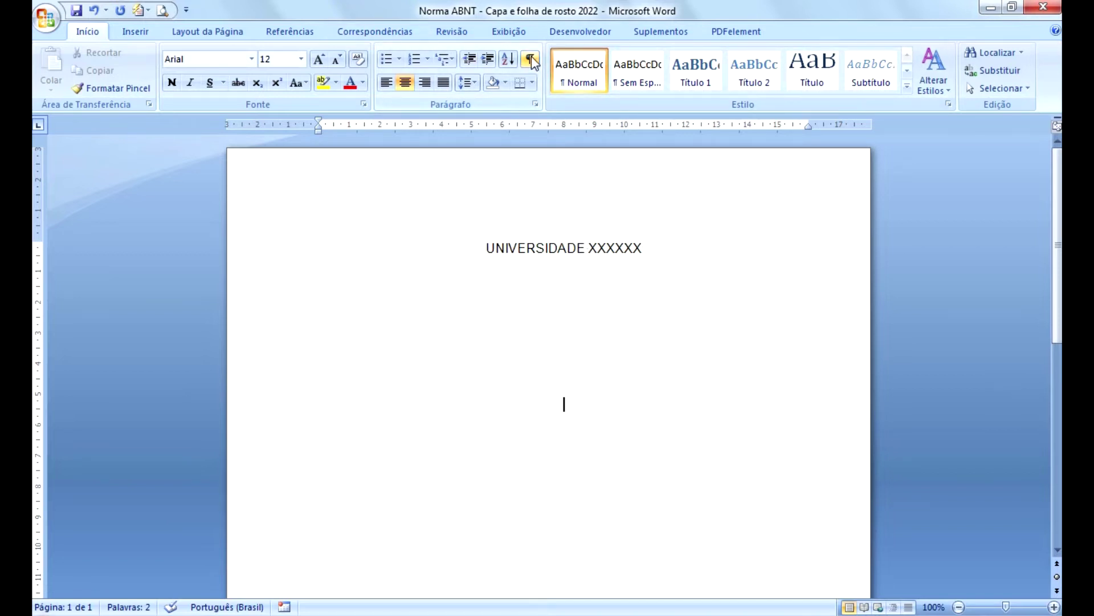
text(MEU NOME COMPLETO)
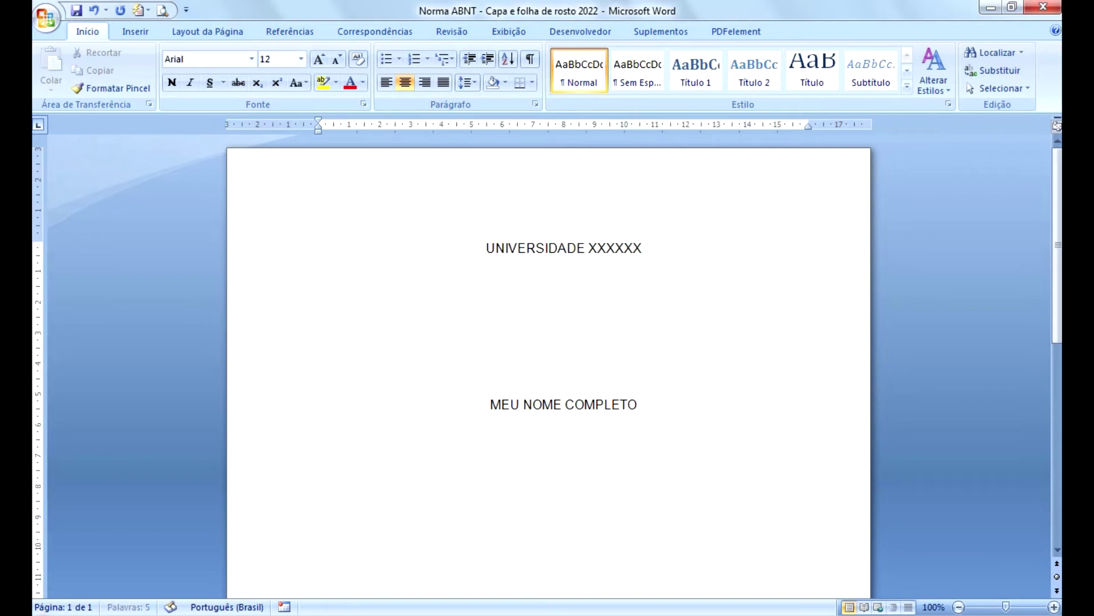
Enter "TÍTULO COMPLETO" on the seventh line below "MEU NOME COMPLETO" on the cover.
key(Return)
key(Return)
key(Return)
key(Return)
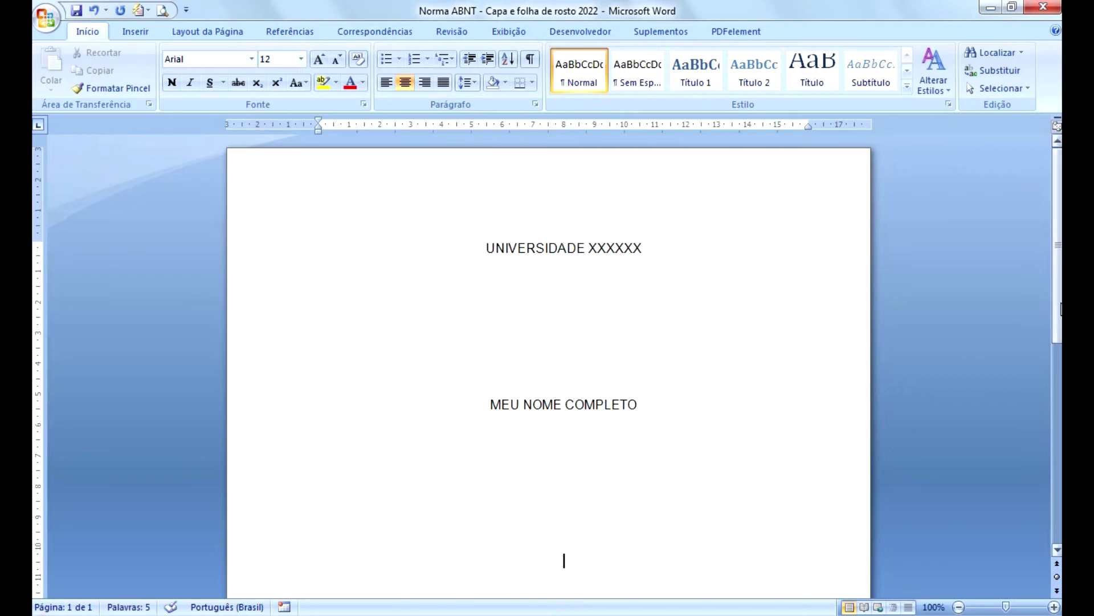
drag(1057, 245, 1057, 286)
text(TÍTULO C)
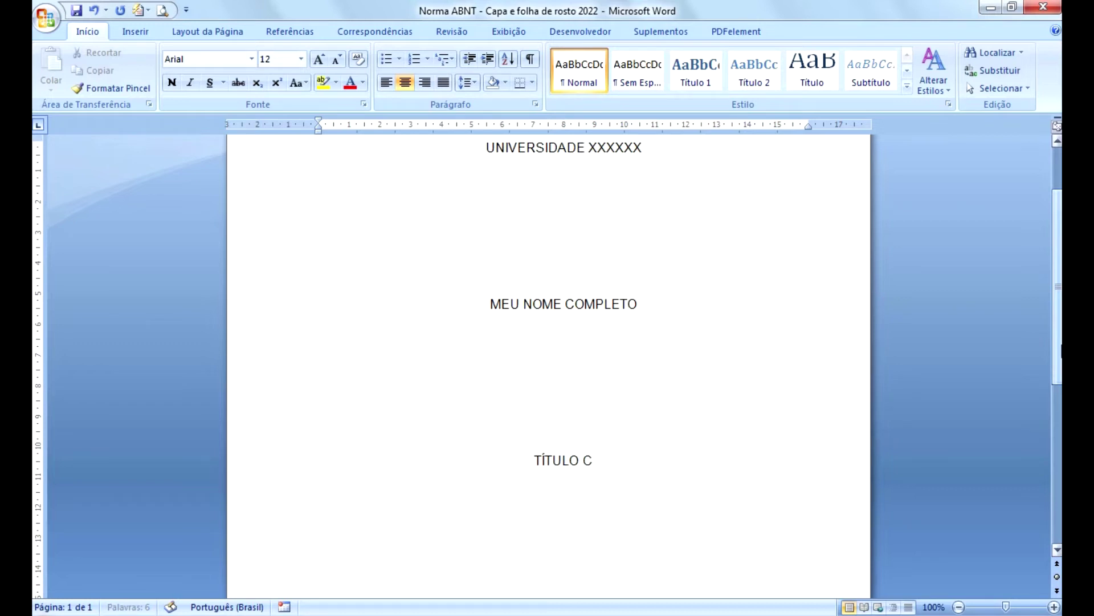
text(OMPLETO)
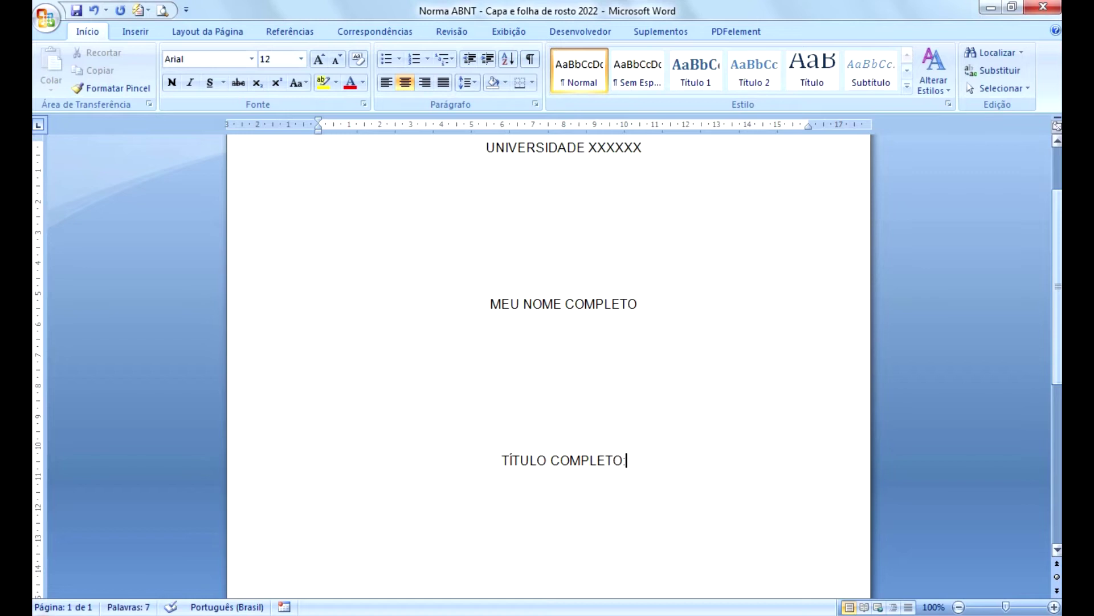
Try adding ": SUBTÍTULO" after the cover title and delete it again.
text(: SUBTÍTULO)
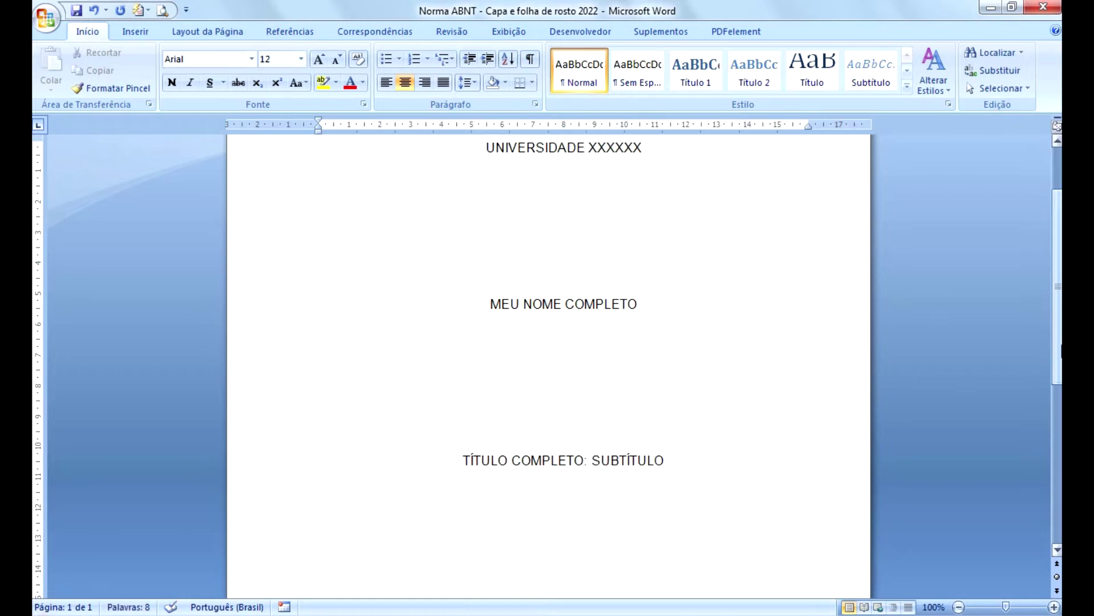
key(BackSpace)
key(BackSpace)
key(BackSpace)
key(BackSpace)
key(BackSpace)
key(BackSpace)
key(BackSpace)
key(BackSpace)
key(BackSpace)
key(BackSpace)
key(BackSpace)
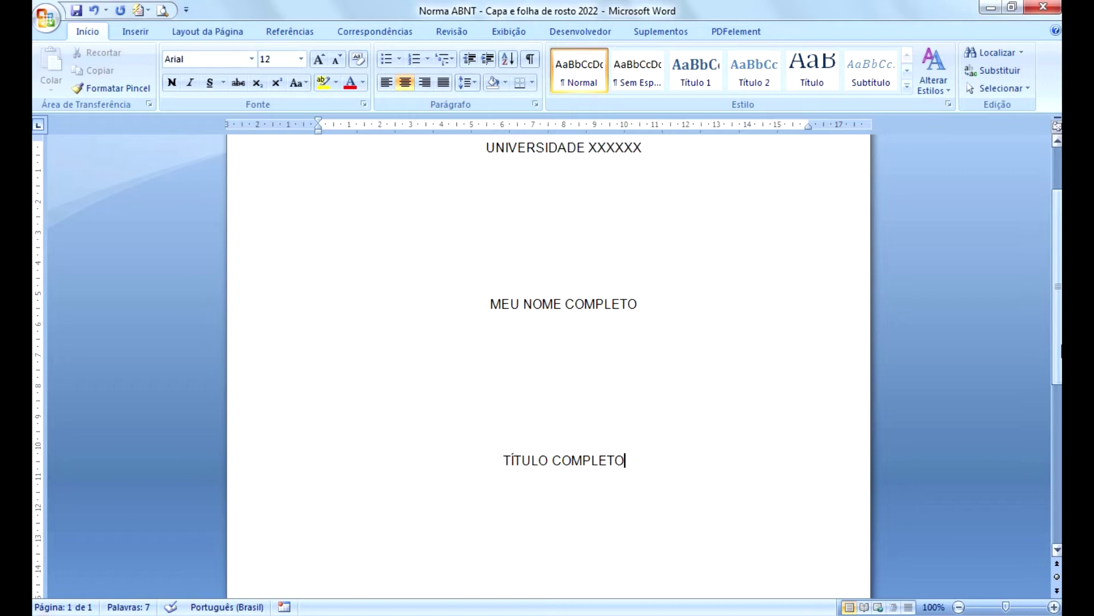
Extend the cover title with the placeholder subtitle ": XXXX XXX".
text(: )
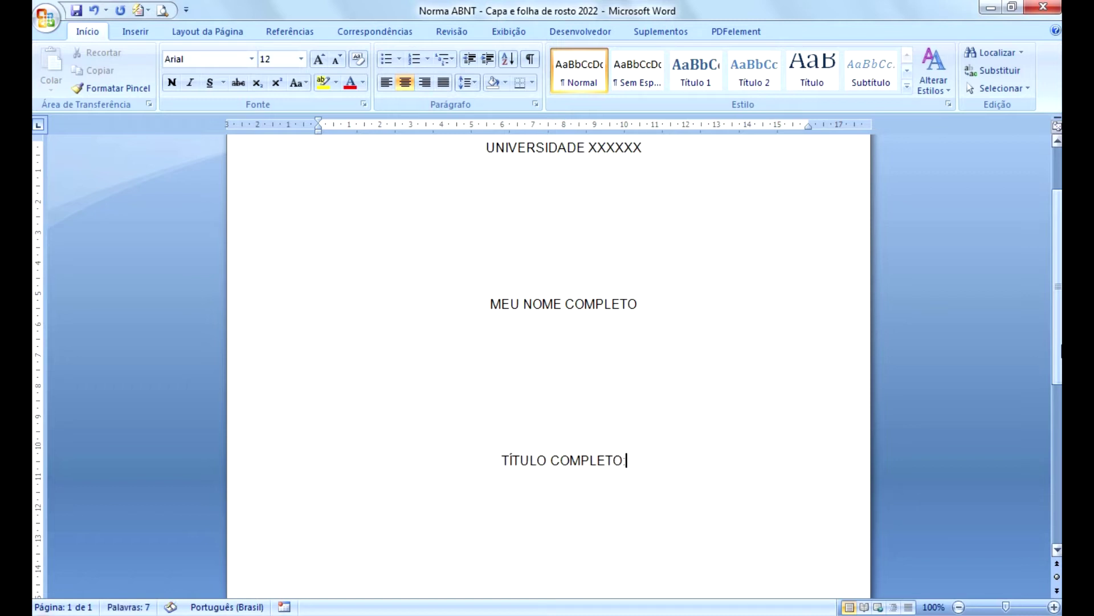
text(XXXX XXX)
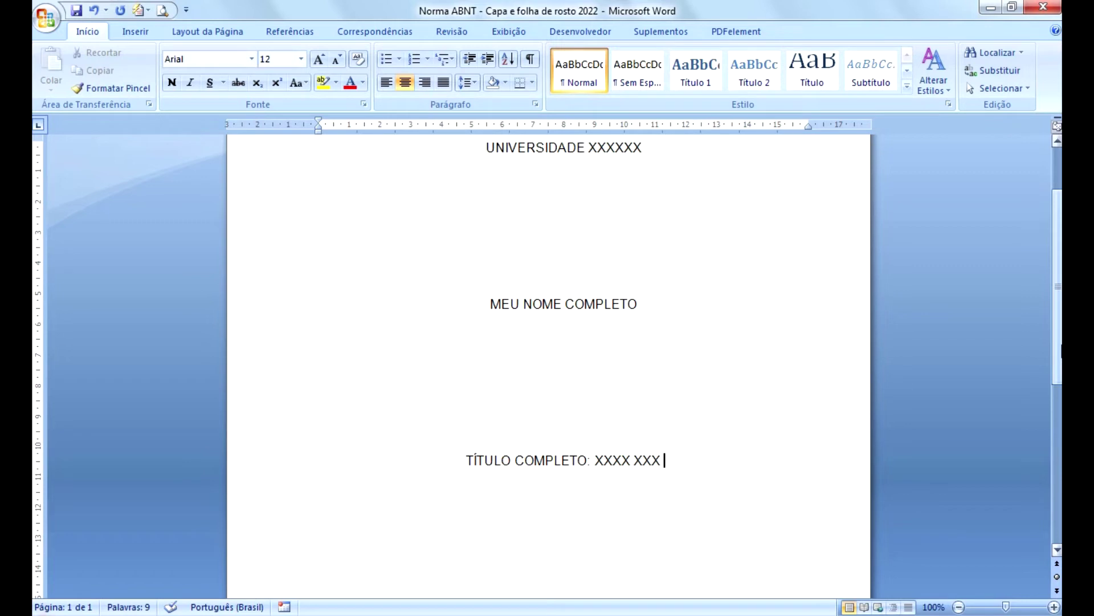
Add blank lines below the cover title down to the second-last line of the page and enter "CIDADE" there.
key(Return)
key(Return)
key(Return)
key(Return)
key(Return)
key(Return)
key(Return)
key(Return)
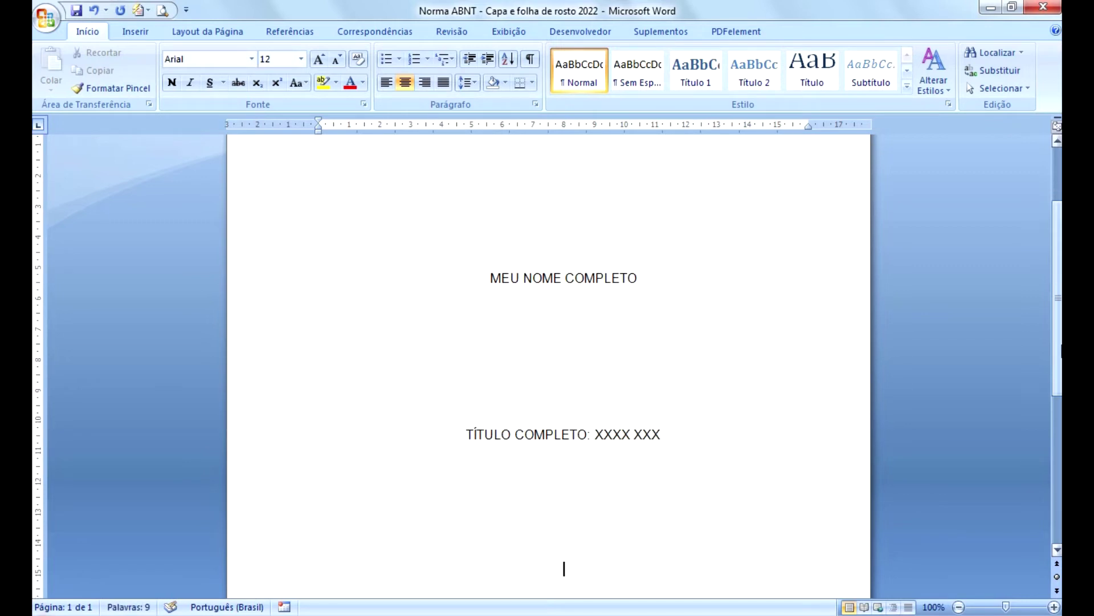
key(Return)
key(Return)
key(Return)
key(Return)
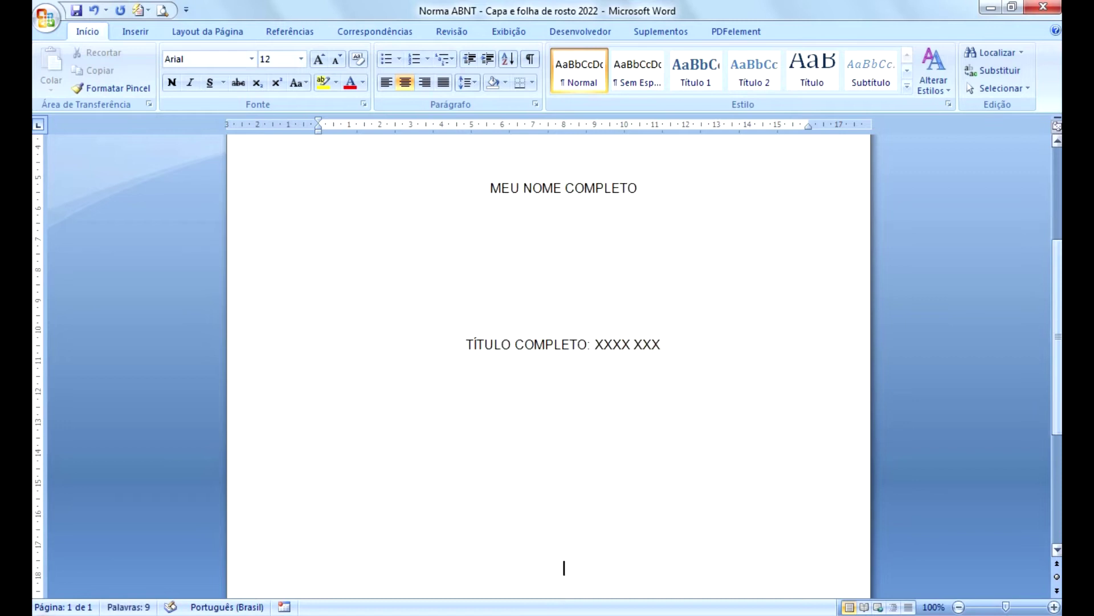
key(Return)
key(Return)
key(Return)
key(Return)
key(Return)
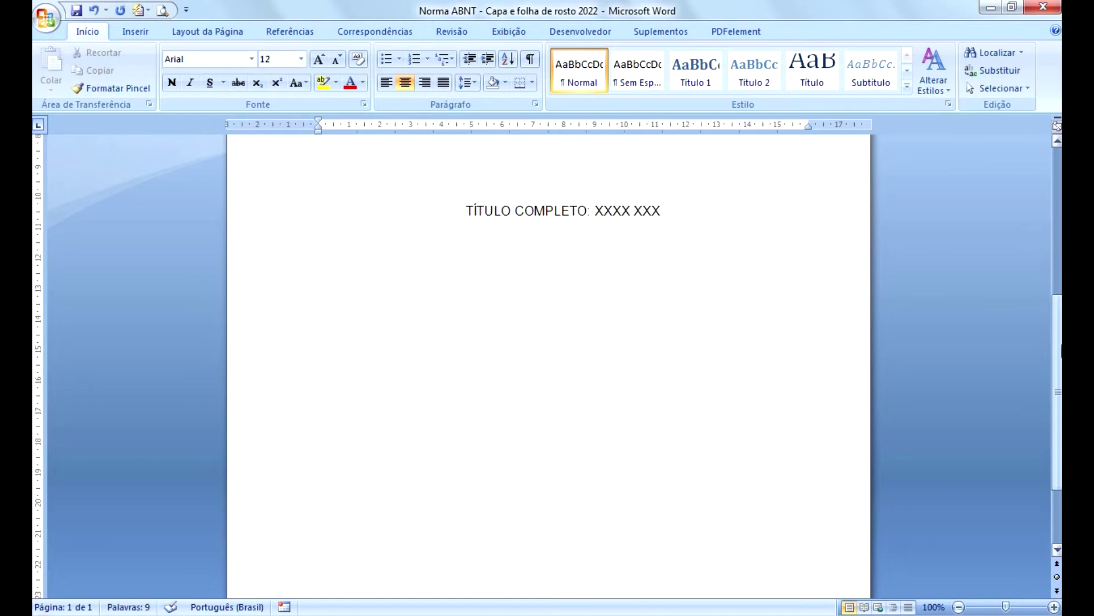
drag(1057, 317, 1057, 354)
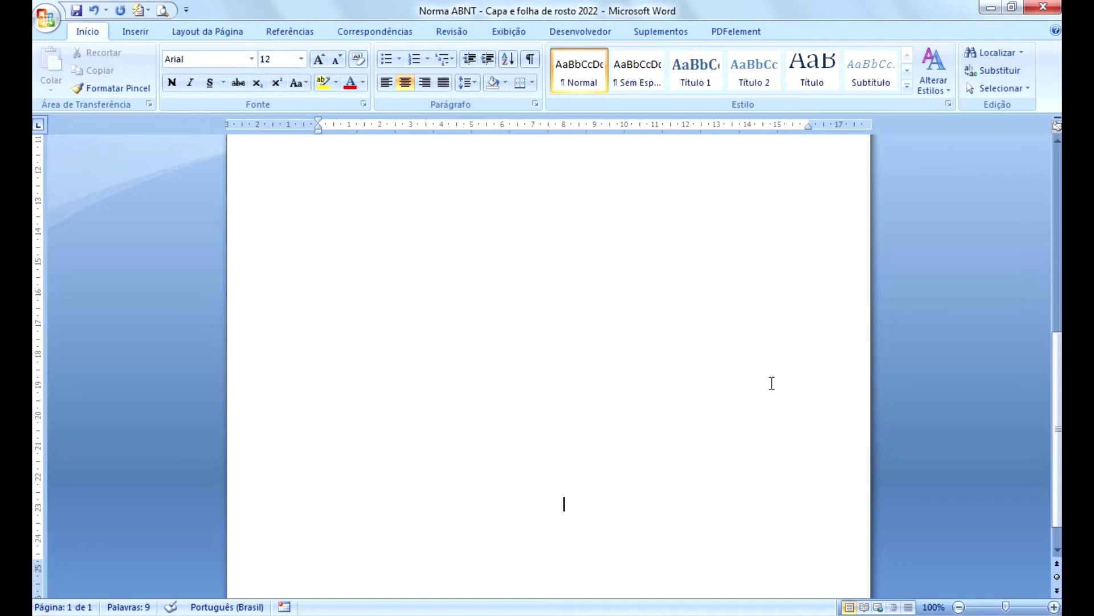
text(CIDADE)
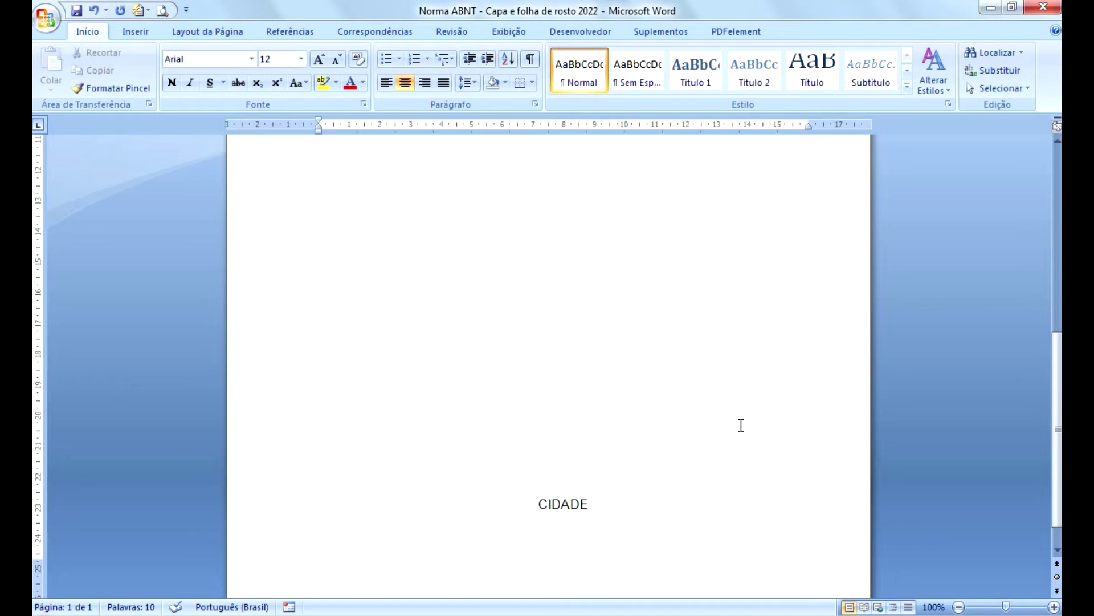
Try adding "-SIGLA" after "CIDADE" and delete it again.
text(-SIGLA)
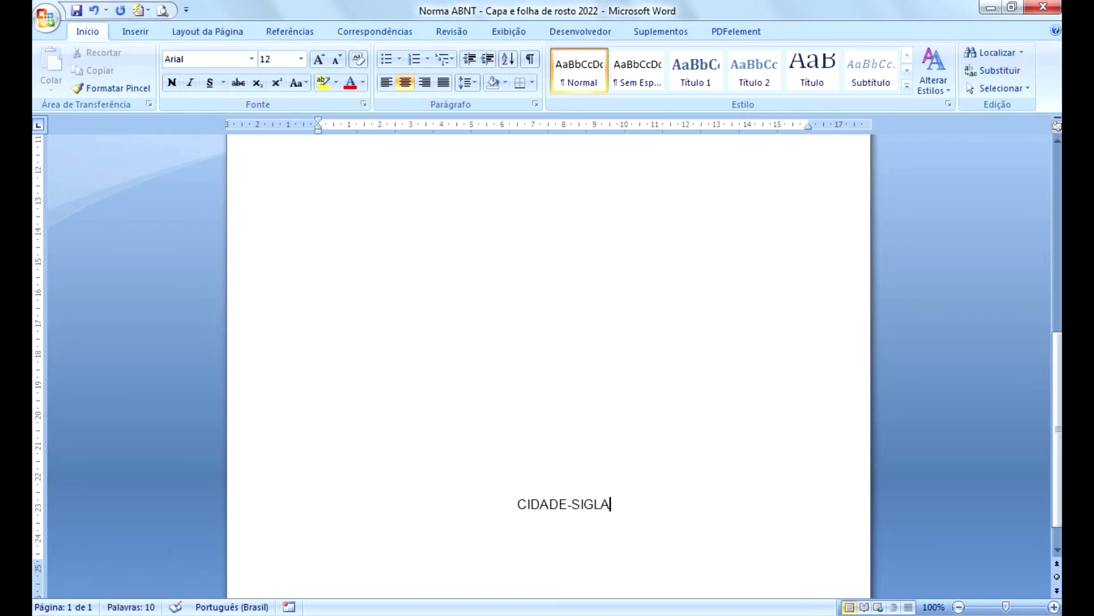
key(BackSpace)
key(BackSpace)
key(BackSpace)
key(BackSpace)
key(BackSpace)
key(BackSpace)
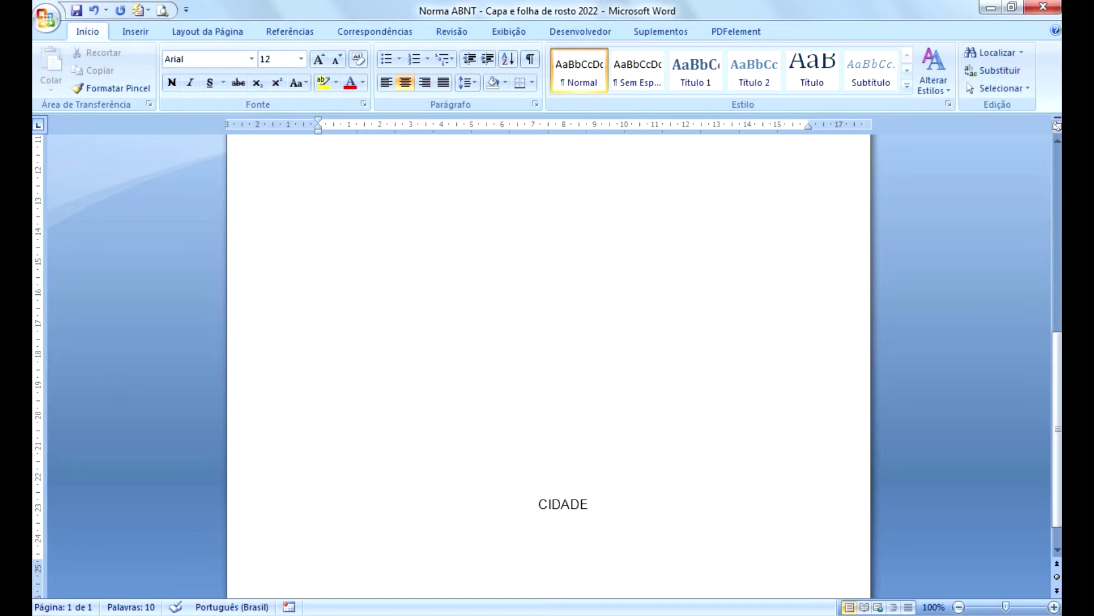
Enter the year 2022 on the line directly below "CIDADE".
key(Return)
text(2022)
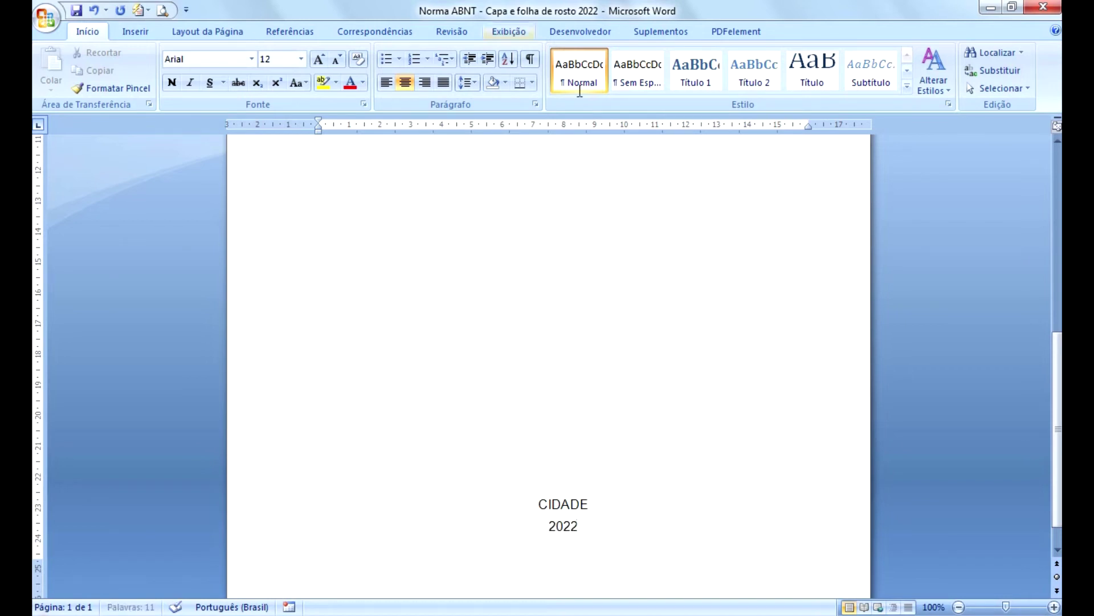
scroll(1059, 466, down, 1)
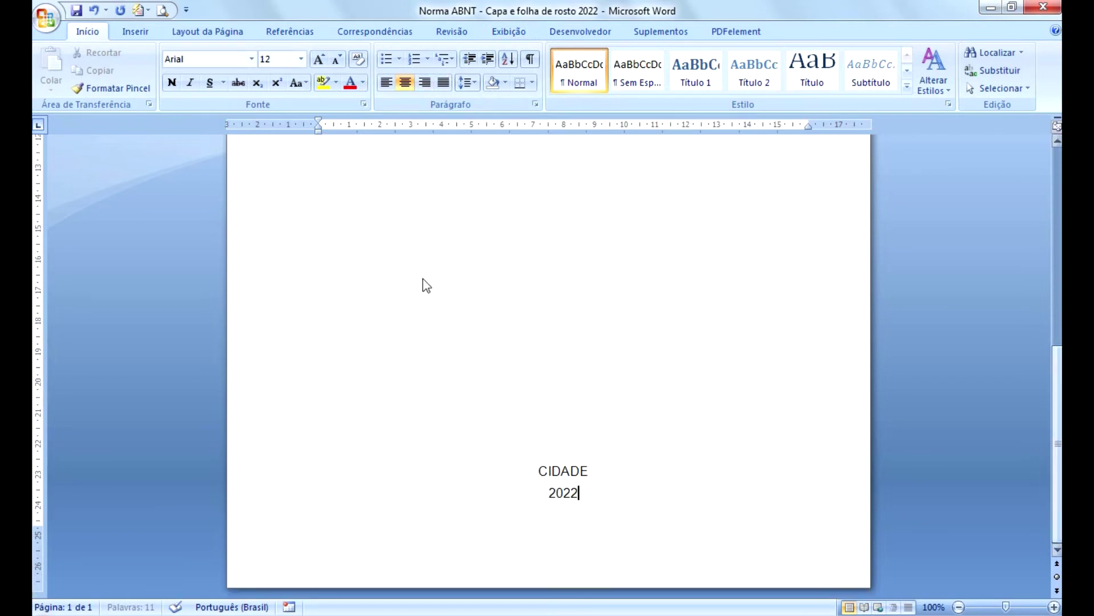
Show the paragraph marks, check the blank lines across the whole cover page, and hide the marks again.
click(530, 61)
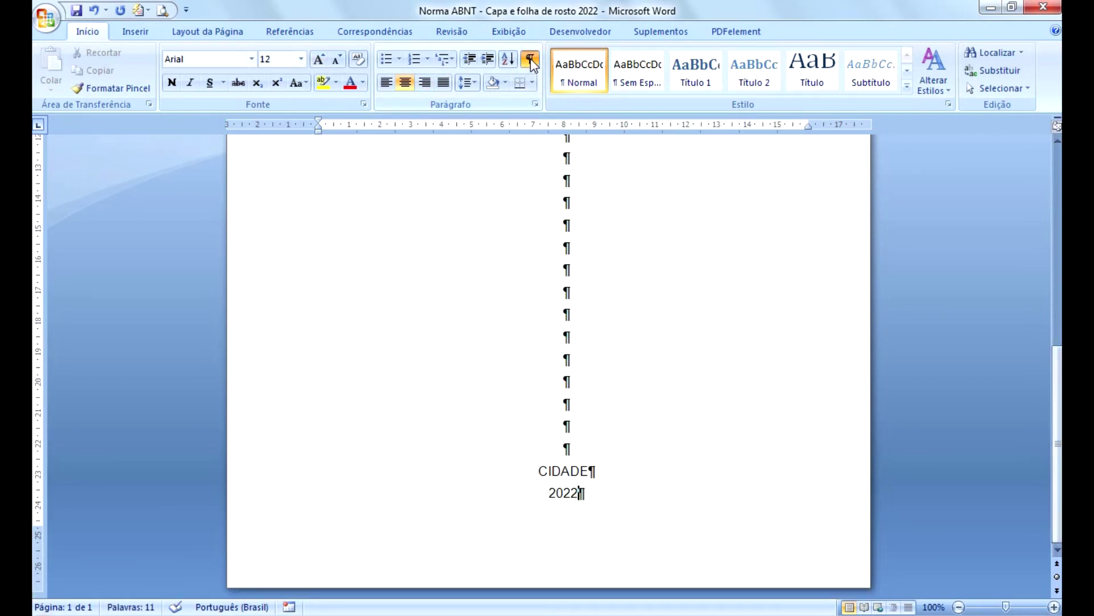
drag(1060, 514, 1061, 513)
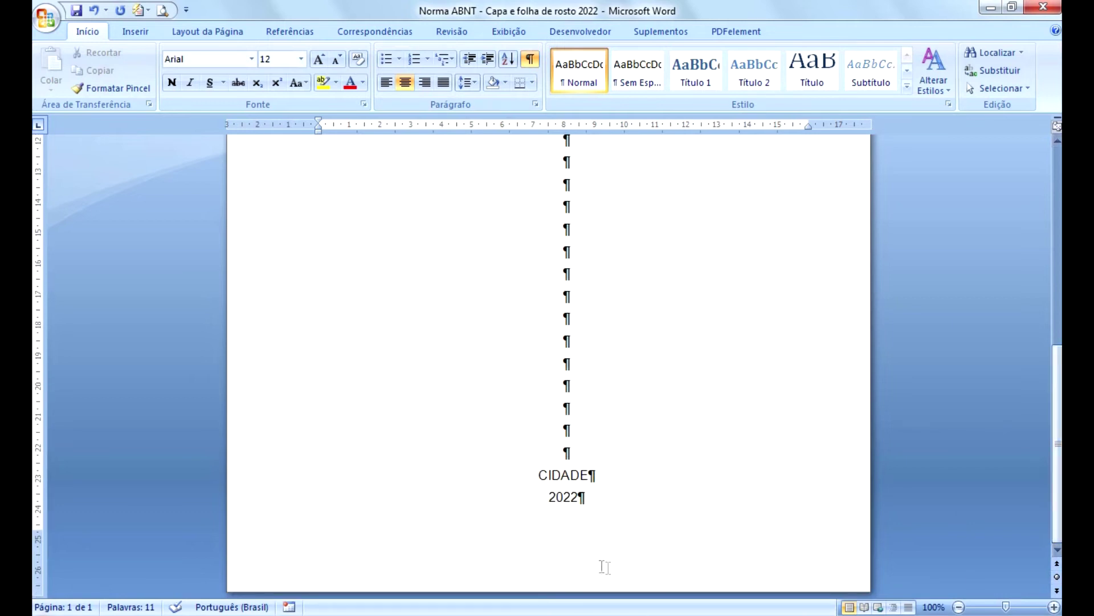
click(571, 525)
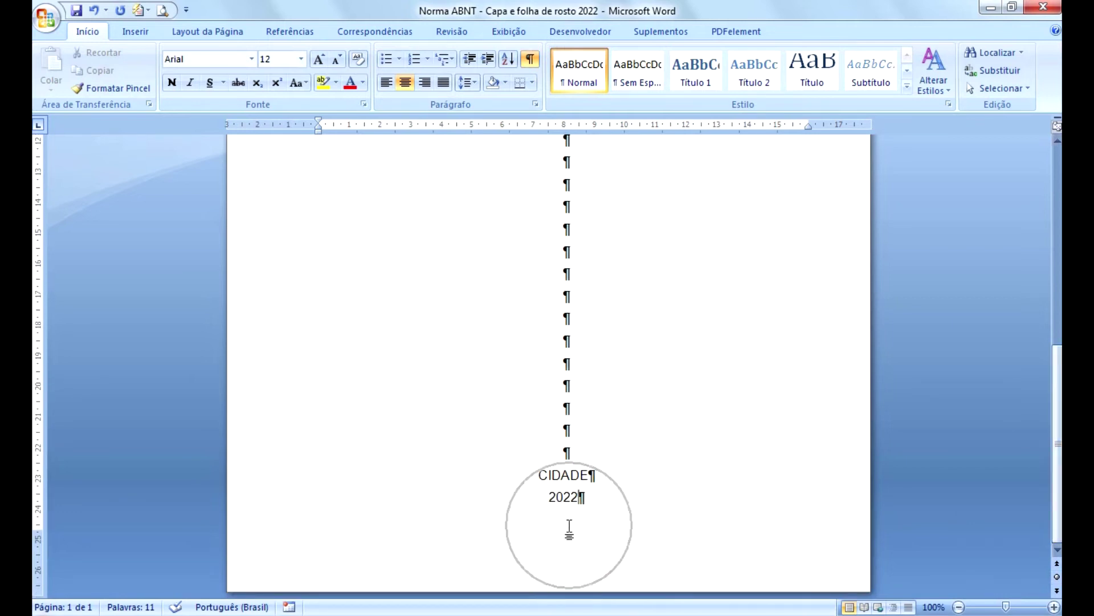
click(558, 512)
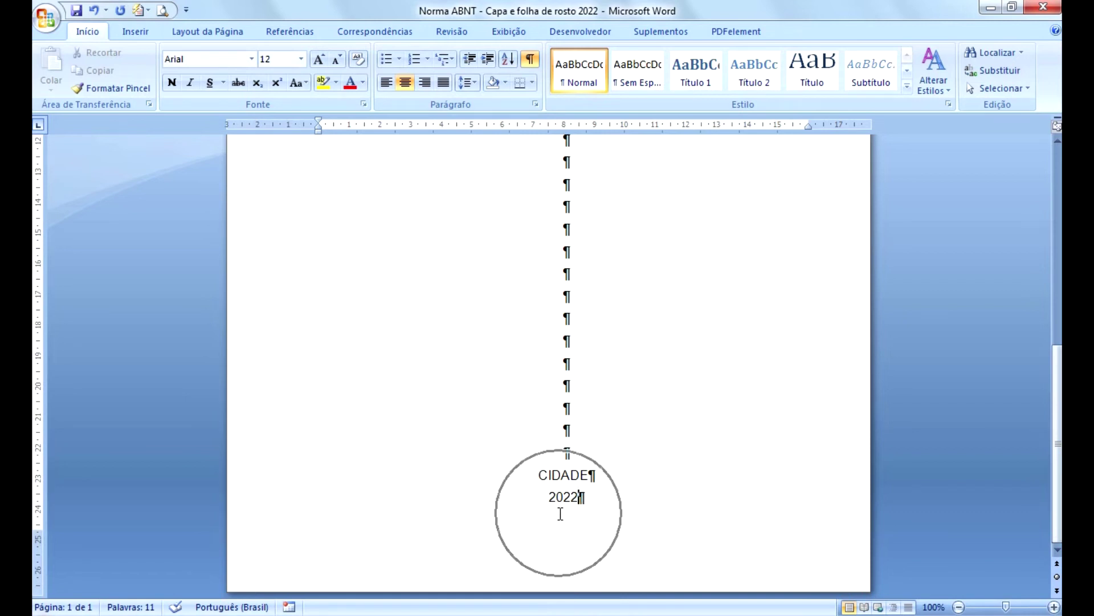
click(562, 513)
drag(1058, 492, 1058, 295)
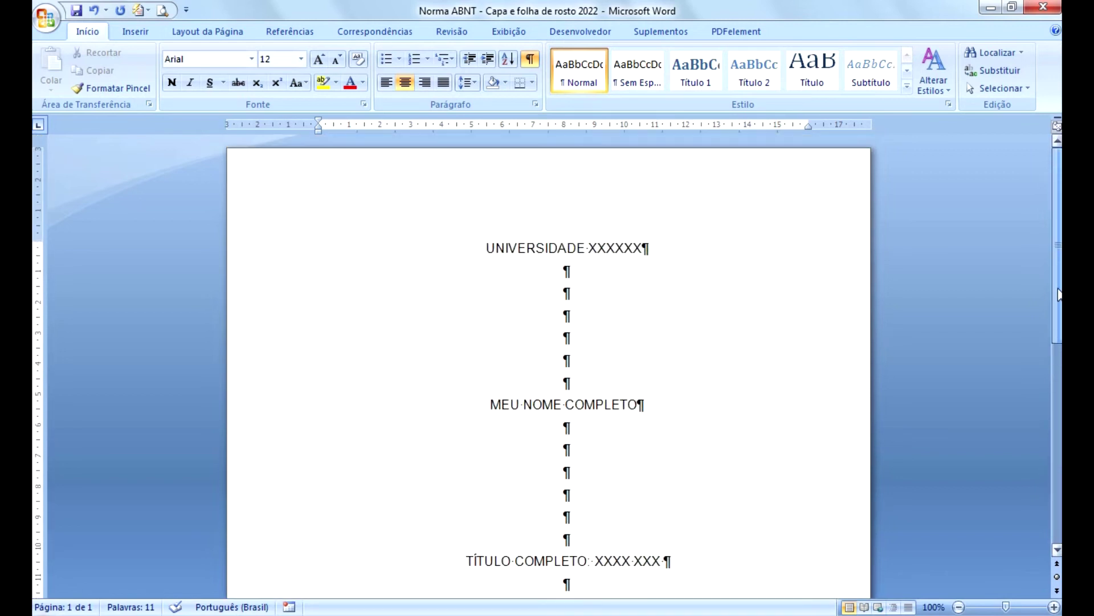
scroll(556, 203, down, 10)
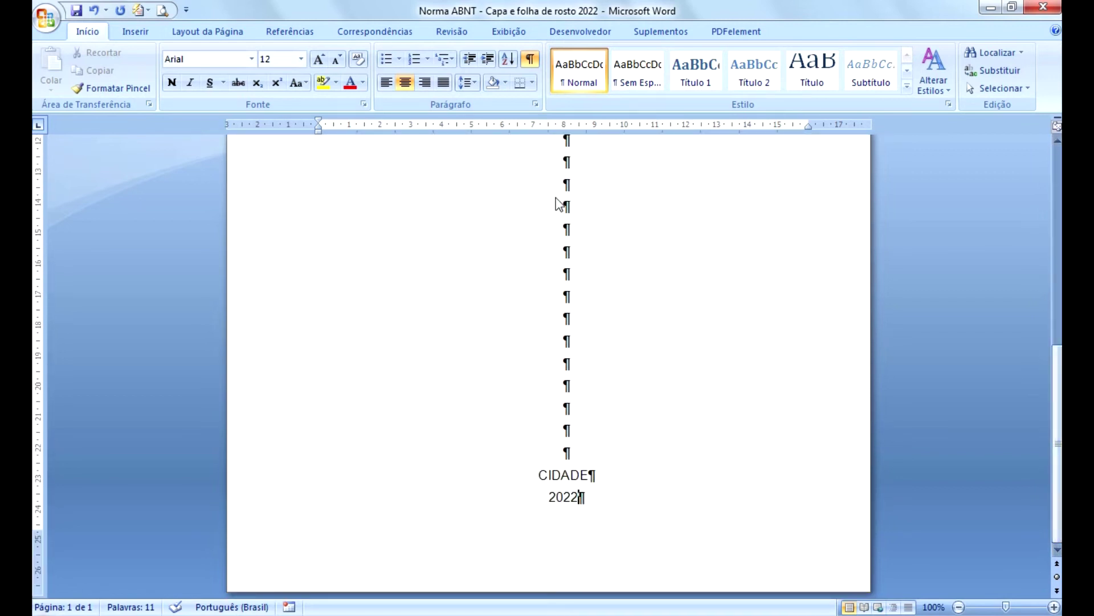
click(531, 61)
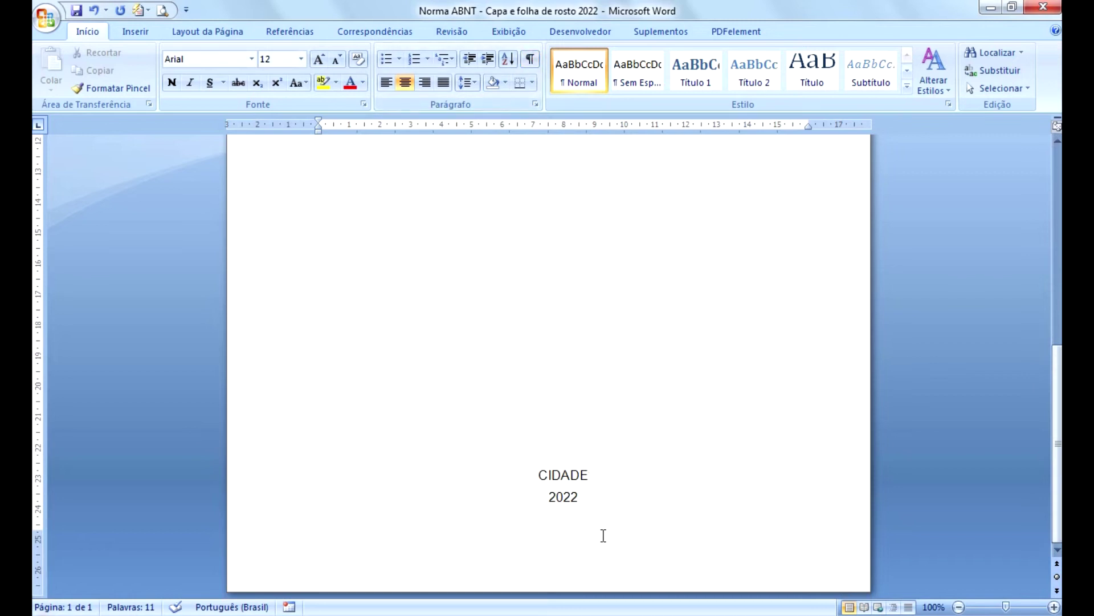
Insert a page break after the cover year and enter "SEU NOME COMPLETO" on the new page's first line.
key(ctrl+Return)
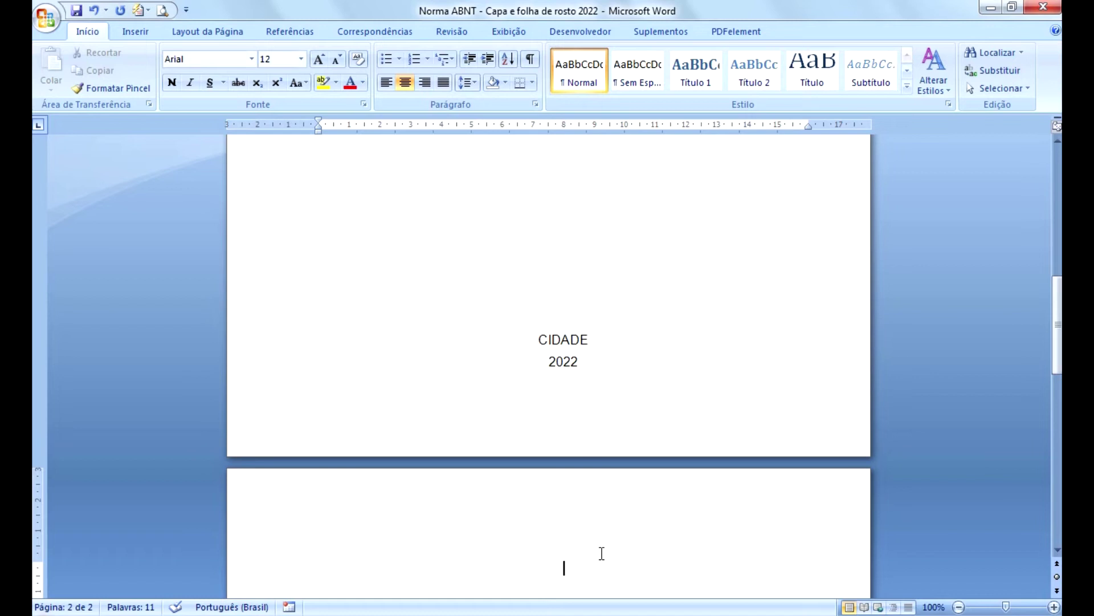
text(SEU NOME COMPLETO)
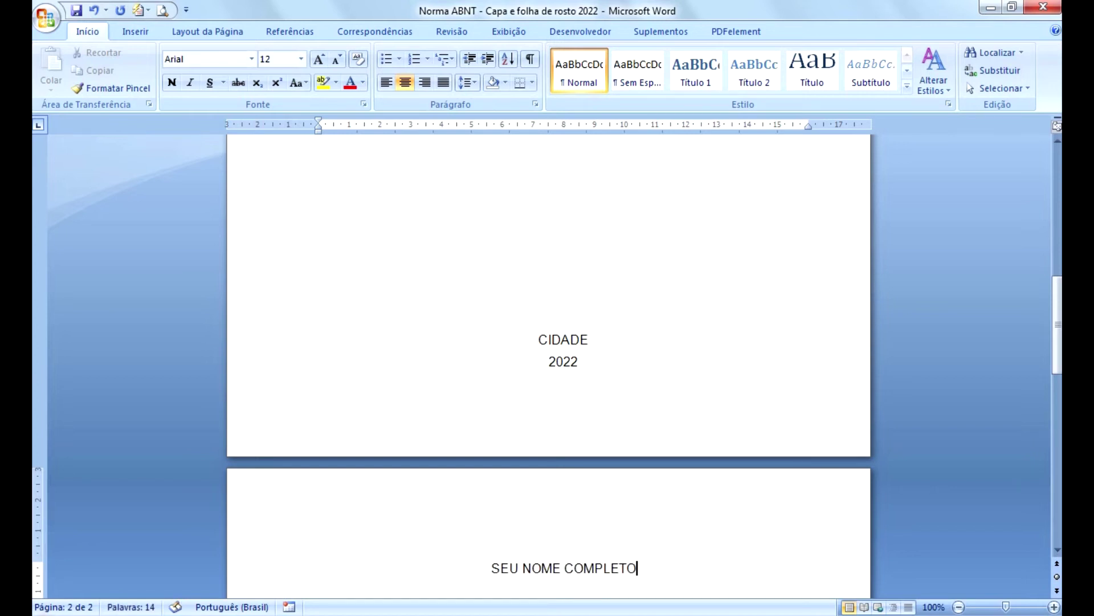
drag(1057, 333, 1057, 349)
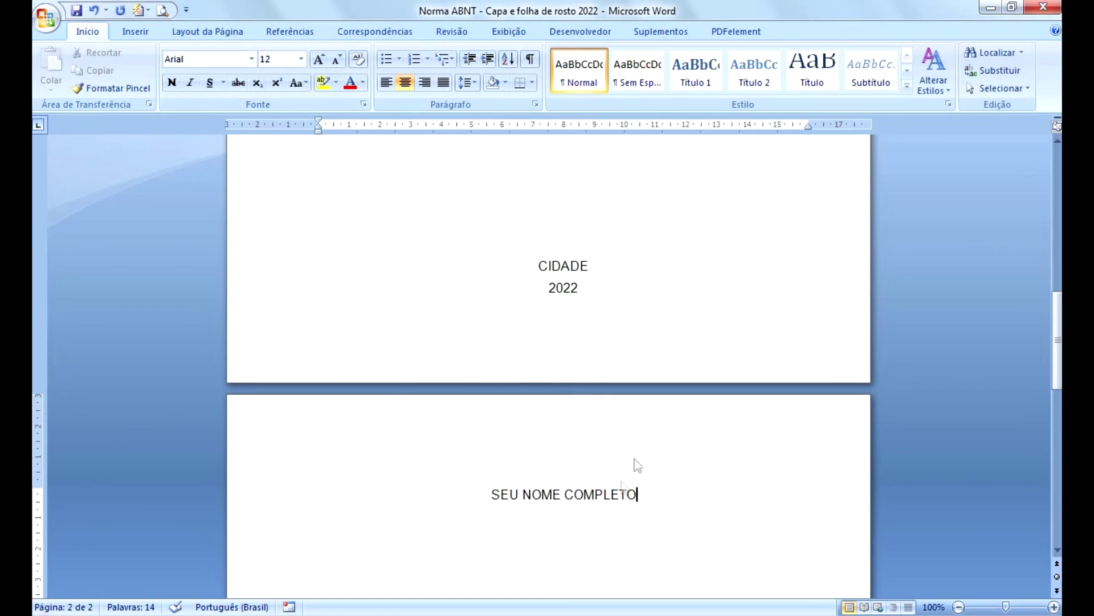
Try placing five blank lines above "SEU NOME COMPLETO" and delete them again.
click(491, 494)
key(Return)
key(Return)
key(Return)
key(Return)
key(Return)
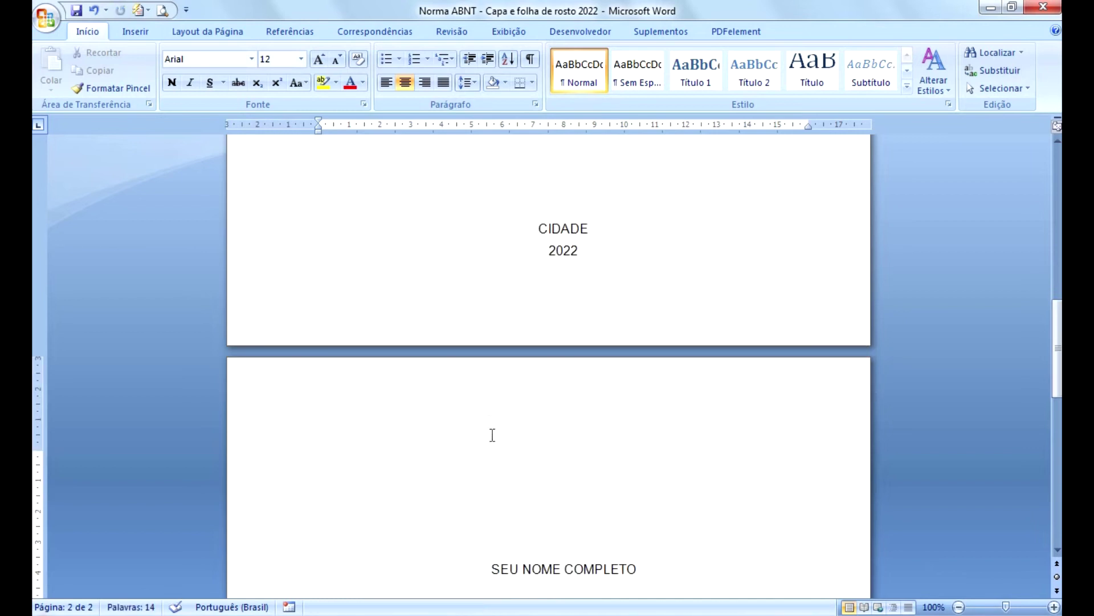
key(Up)
key(Up)
key(Up)
key(Up)
key(Up)
key(Delete)
key(Delete)
key(Delete)
key(Delete)
key(Delete)
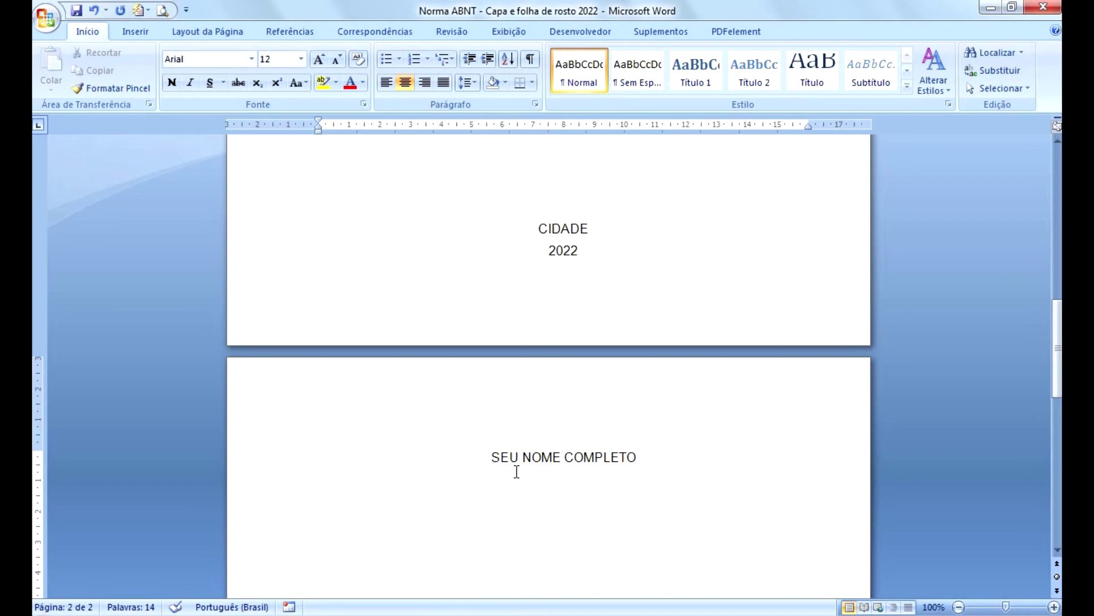
Enter "TÍTULO COMPLETO" on the seventh line below "SEU NOME COMPLETO" on the second page.
click(638, 458)
key(Return)
key(Return)
key(Return)
key(Return)
key(Return)
key(Return)
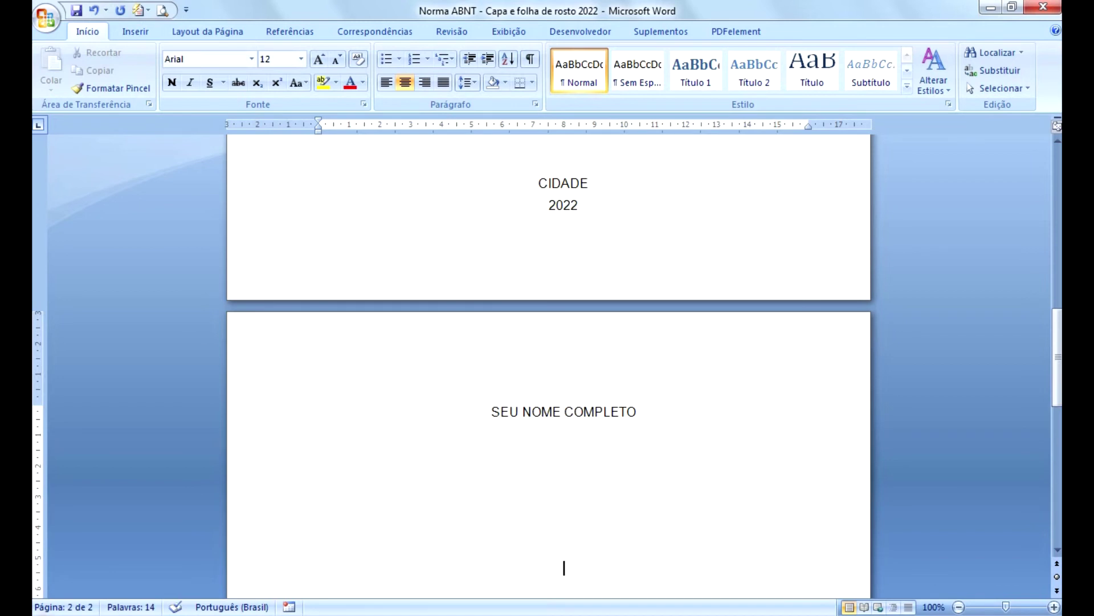
text(TÍTULO)
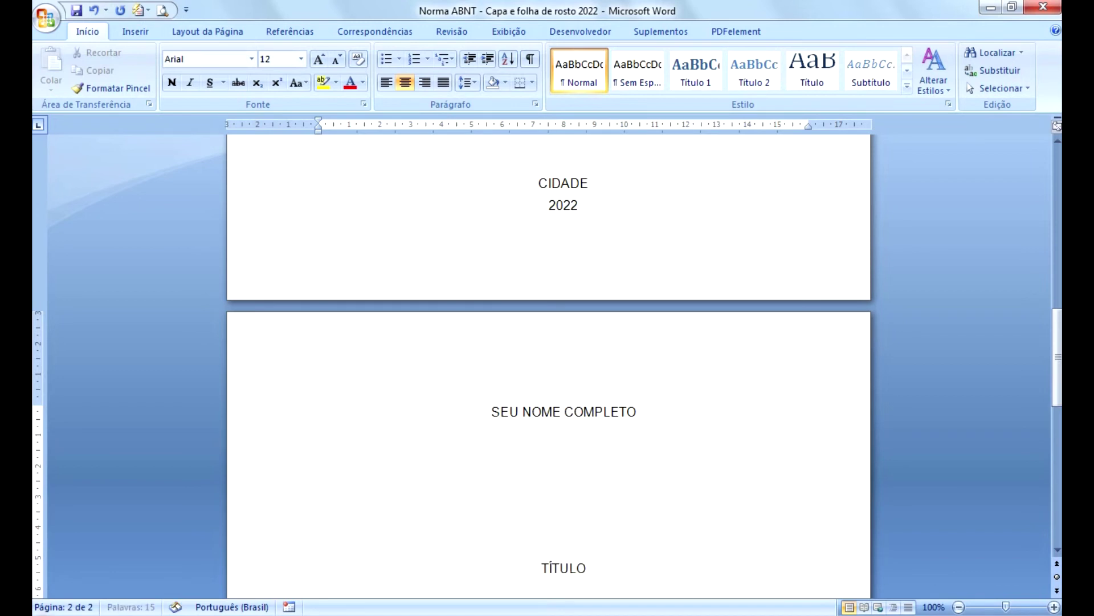
text( COMPLETO)
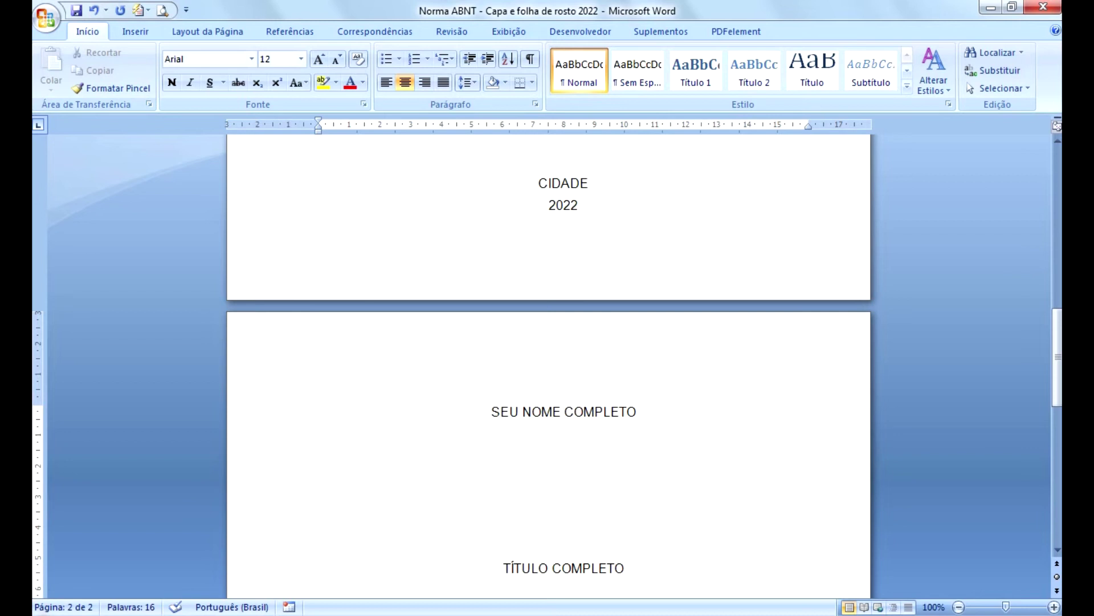
Try adding ": SUBTÍTULO" to the title on the second page and delete it again.
text(: SUBTÍTULO)
key(BackSpace)
key(BackSpace)
key(BackSpace)
key(BackSpace)
key(BackSpace)
key(BackSpace)
key(BackSpace)
key(BackSpace)
key(BackSpace)
key(BackSpace)
key(BackSpace)
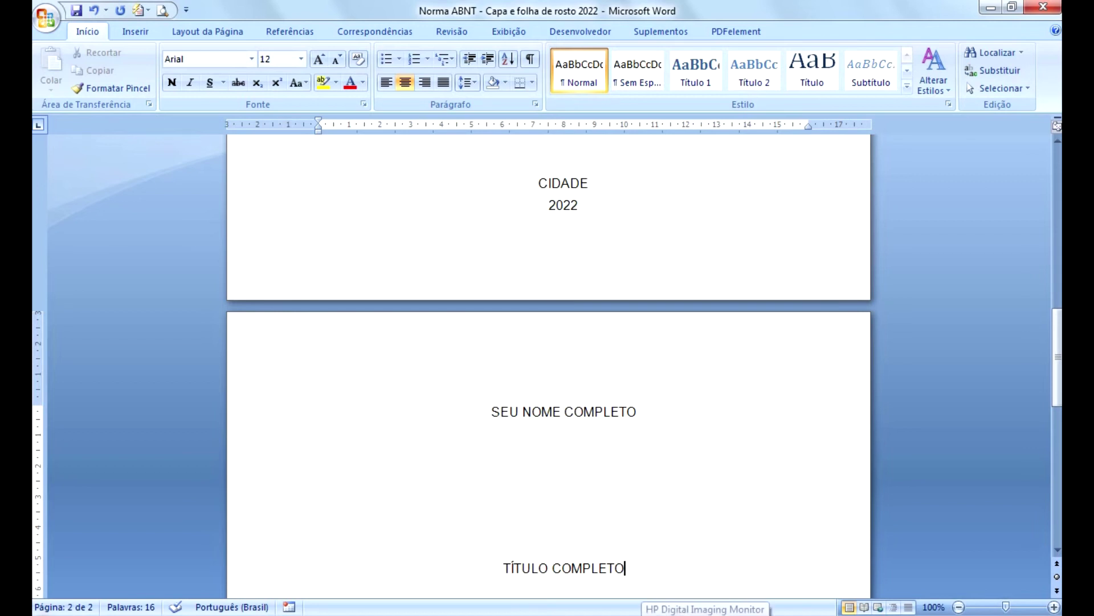
Add line breaks after the second page's title so the cursor stands on the seventh line below it.
key(Return)
drag(1058, 389, 1057, 414)
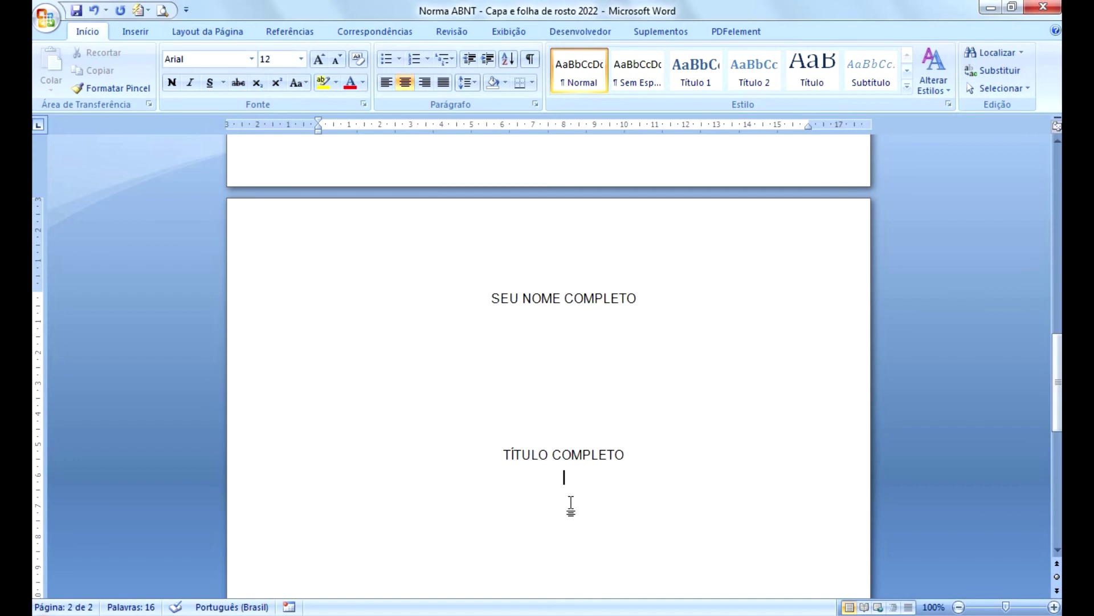
click(631, 454)
key(Return)
key(Return)
key(Return)
key(Return)
key(Return)
key(Return)
key(Return)
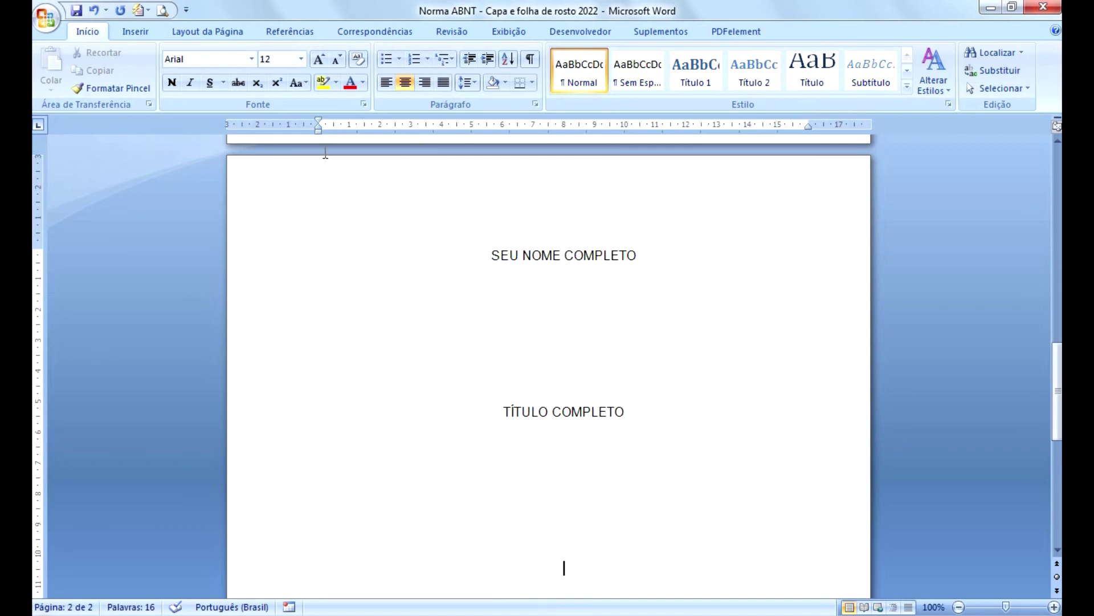
Set the left indent of the empty paragraph below the second page's title to 8 cm.
drag(318, 136, 563, 137)
key(BackSpace)
drag(563, 135, 564, 135)
drag(563, 135, 564, 136)
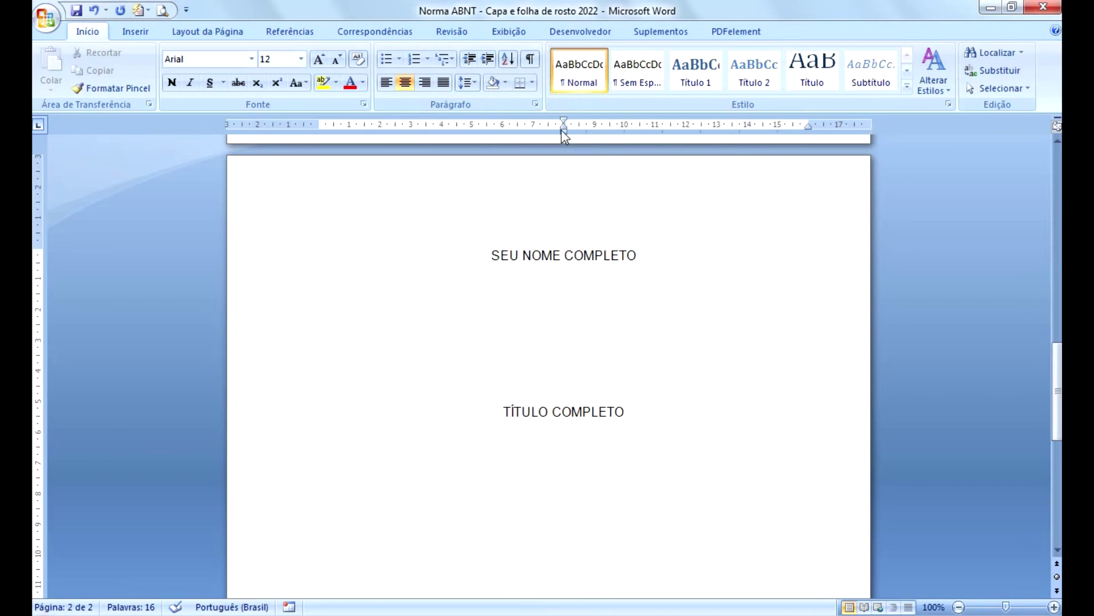
Justify the empty indented paragraph below the title on the second page.
click(409, 86)
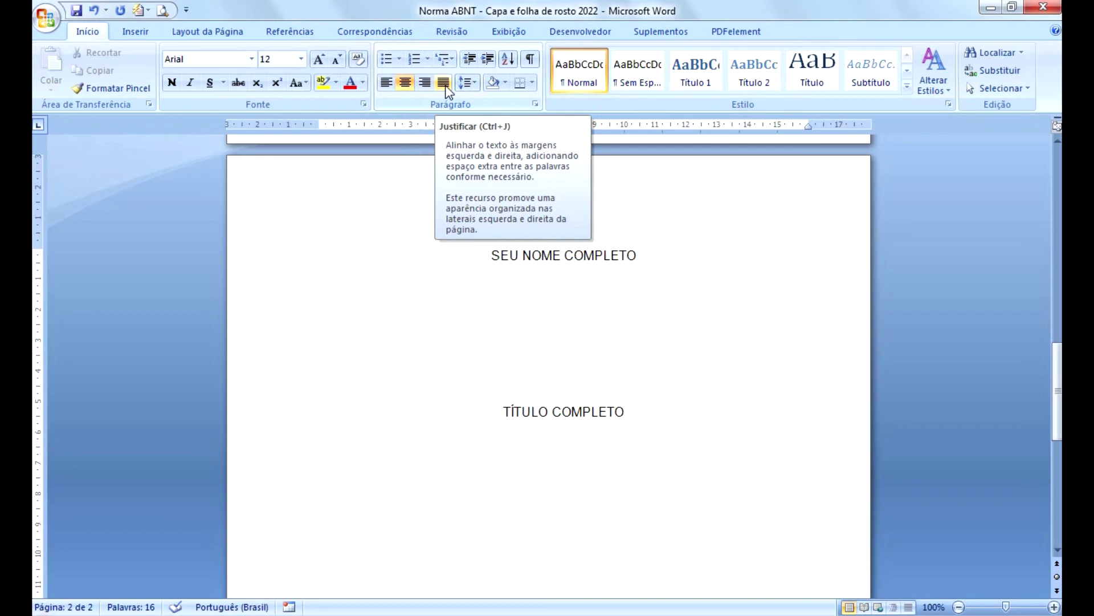
click(402, 86)
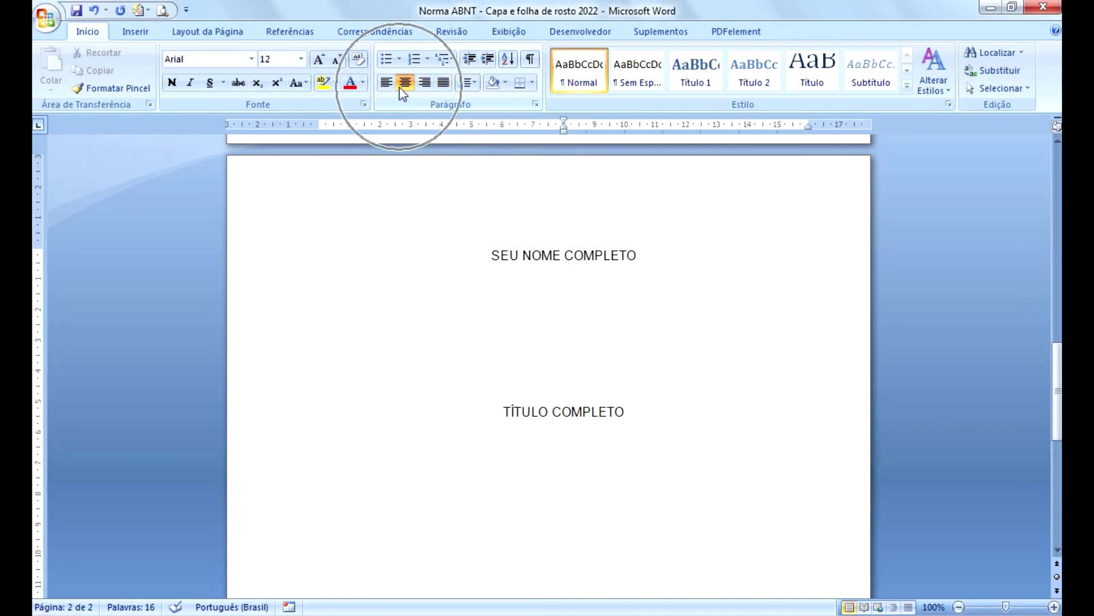
click(444, 86)
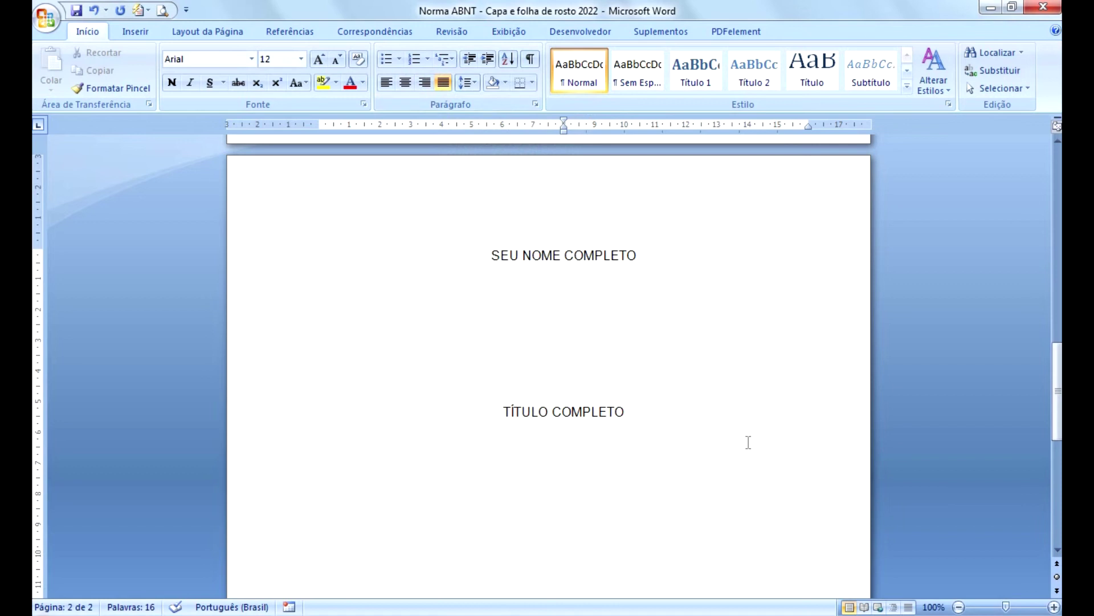
drag(1058, 409, 1060, 469)
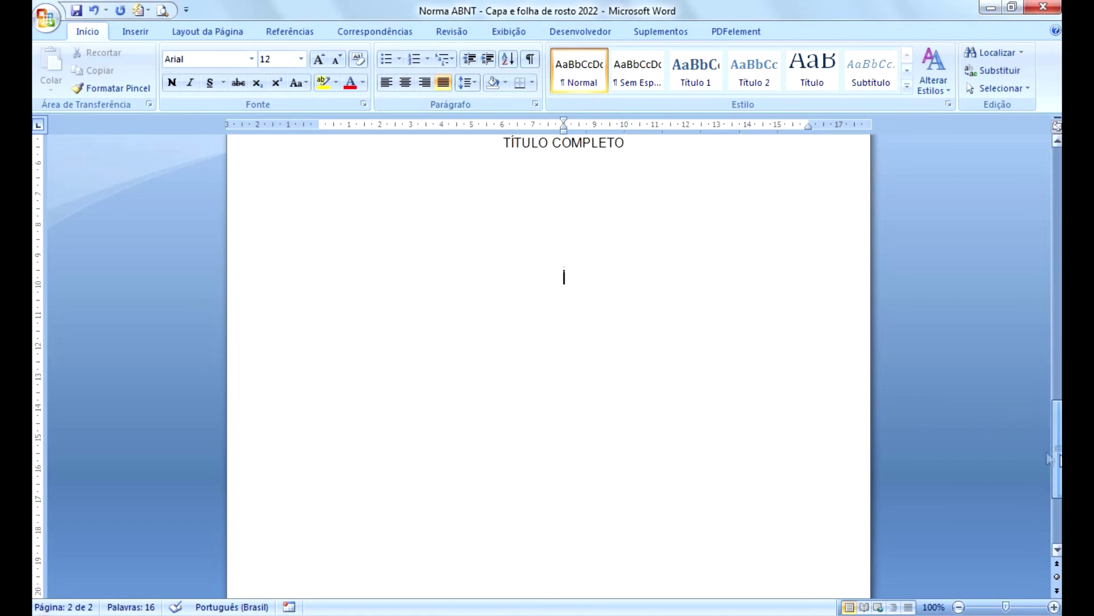
click(570, 287)
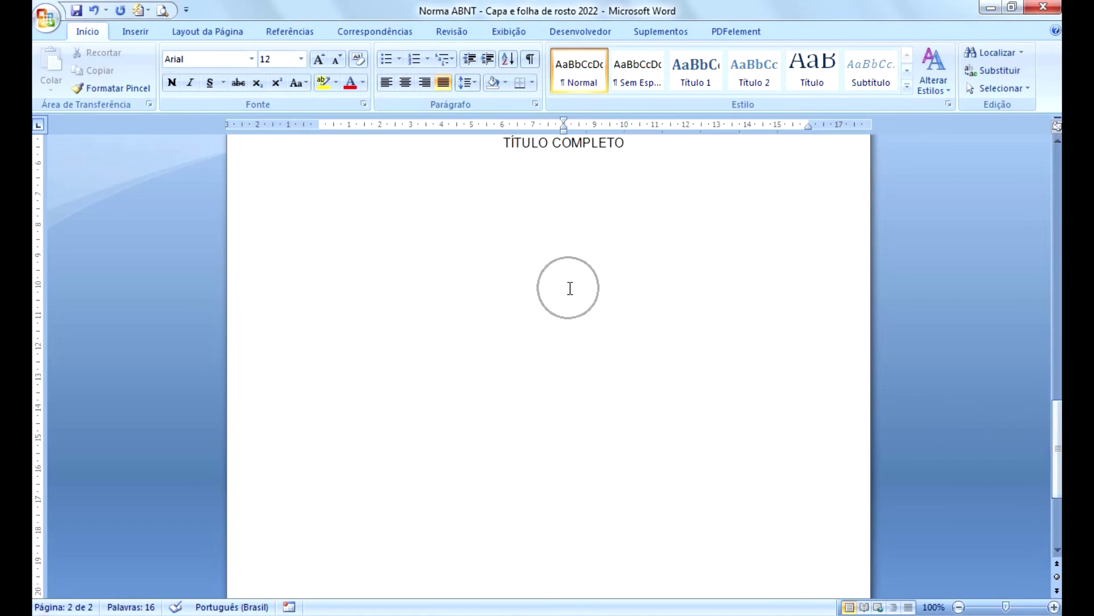
click(445, 84)
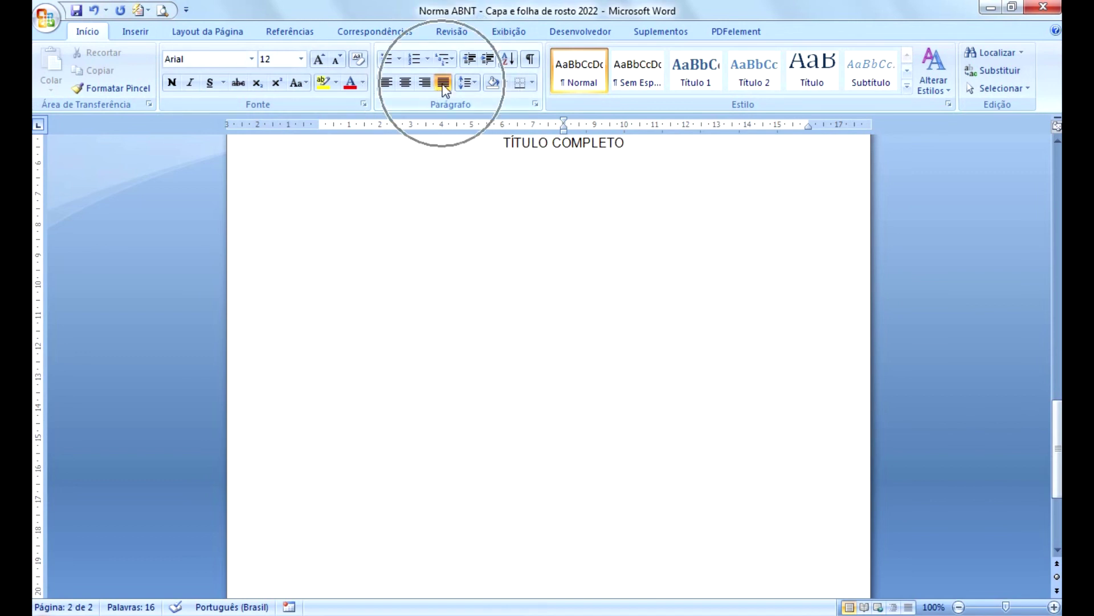
click(565, 128)
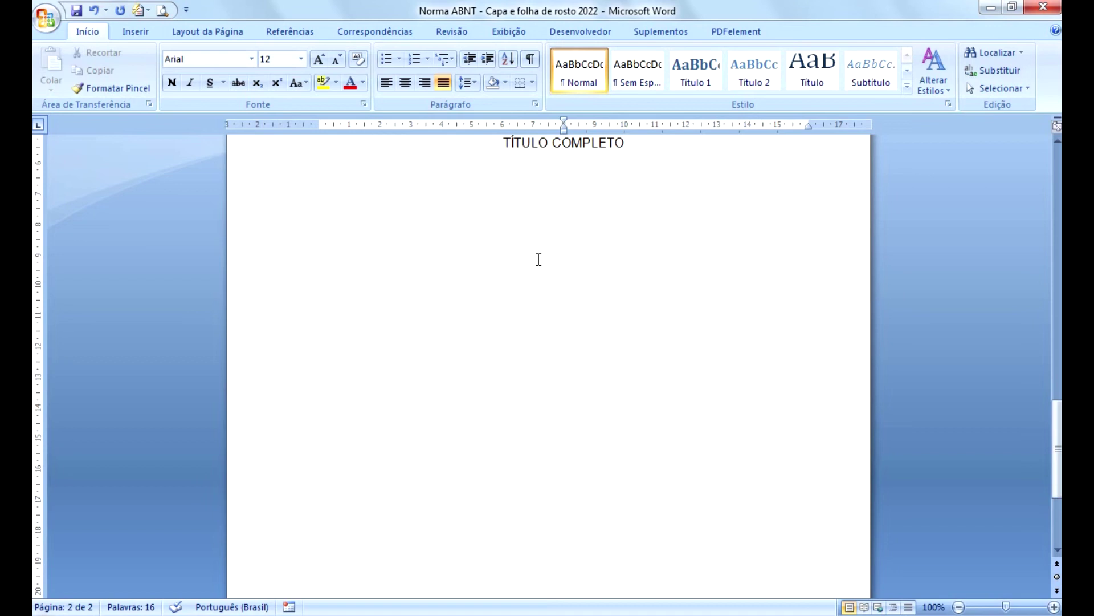
Enter "Relatório apresentado xxxx , xxxx XXXX xxxx xxxx" in the indented paragraph.
text(Relatóri)
key(BackSpace)
key(BackSpace)
key(BackSpace)
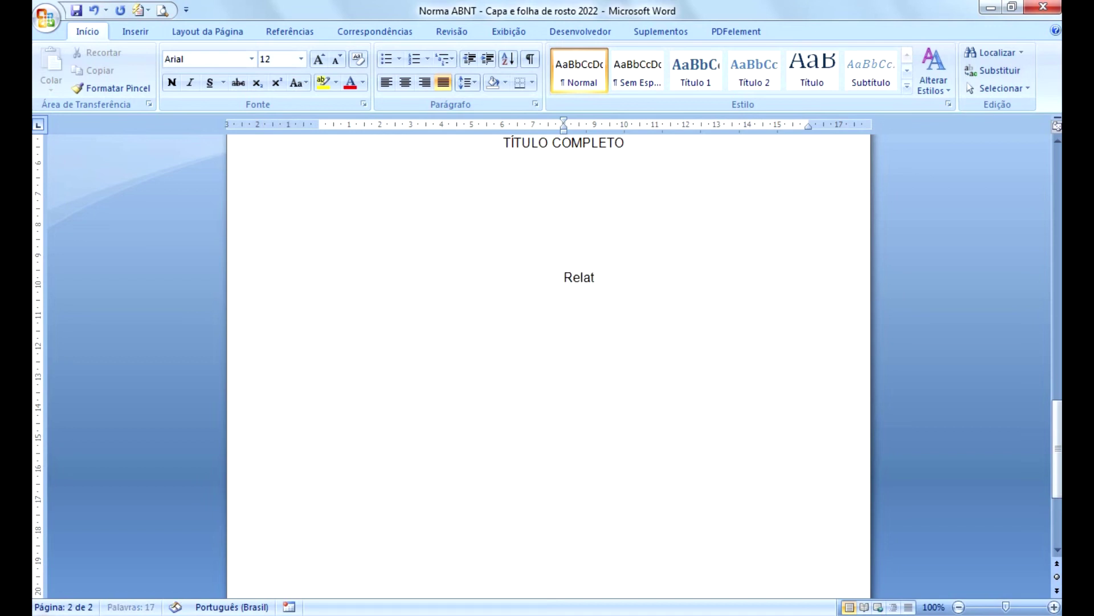
text(ório apresentado)
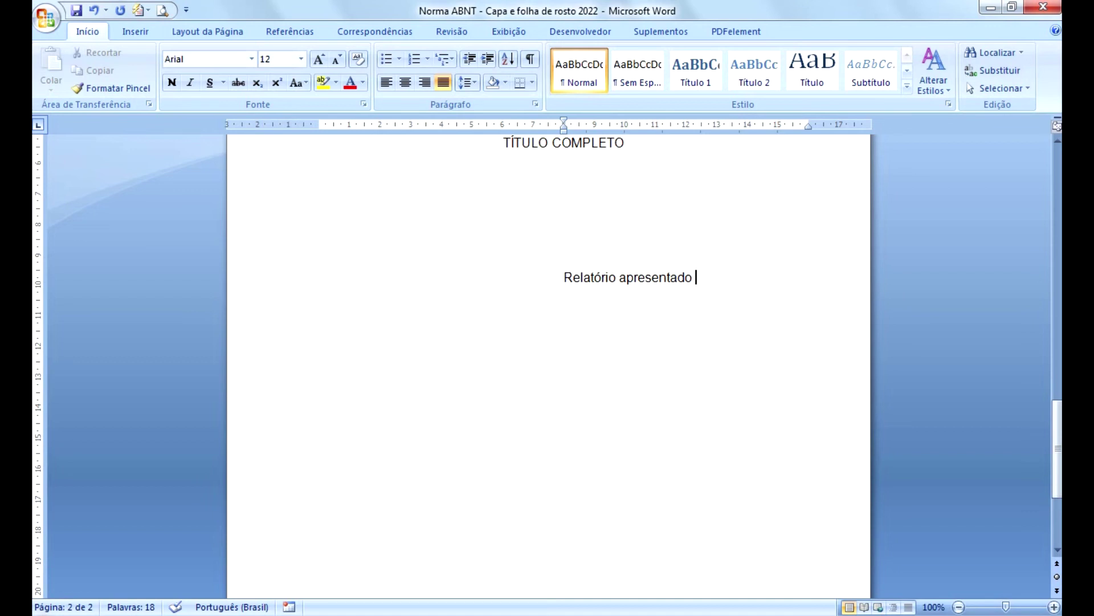
text(xxxx , xxxx)
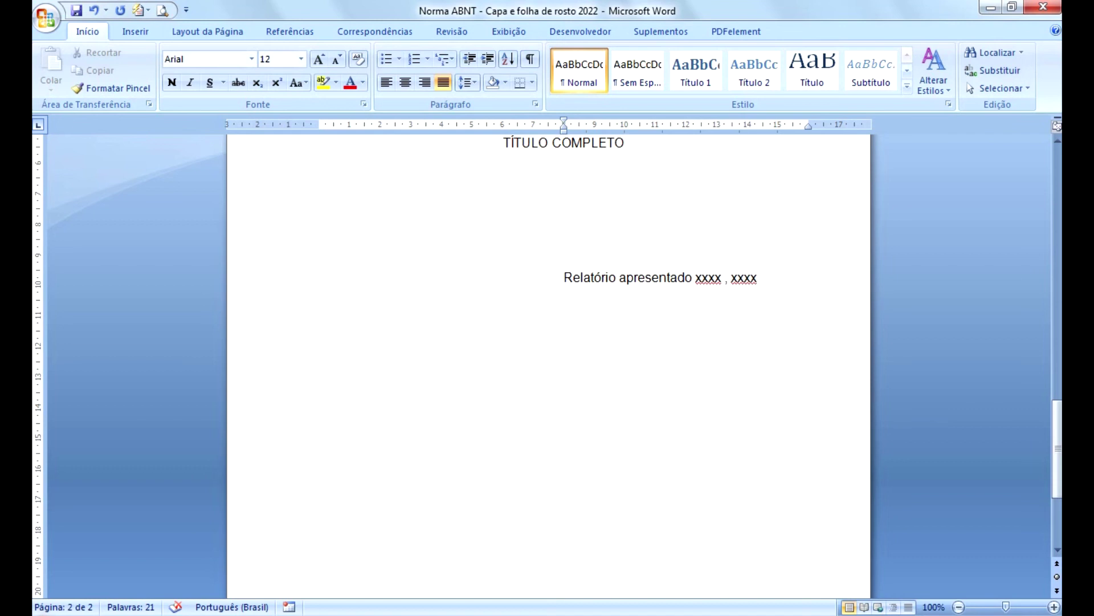
text(XXXX)
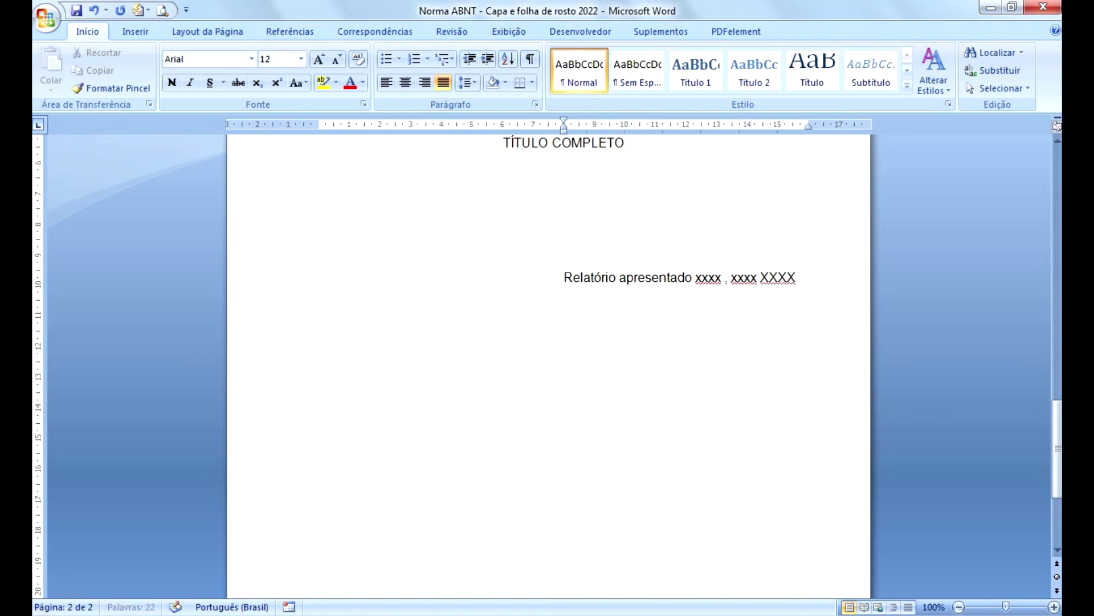
text( xxxx xxxx)
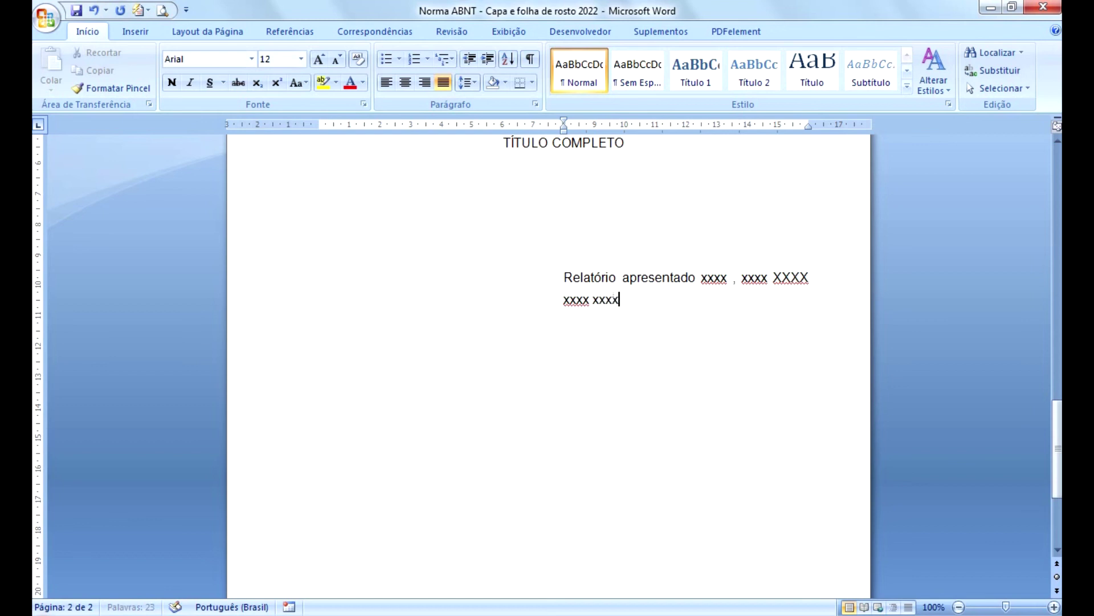
Set the line spacing of the "Relatório apresentado" paragraph to 1,0.
drag(563, 277, 651, 309)
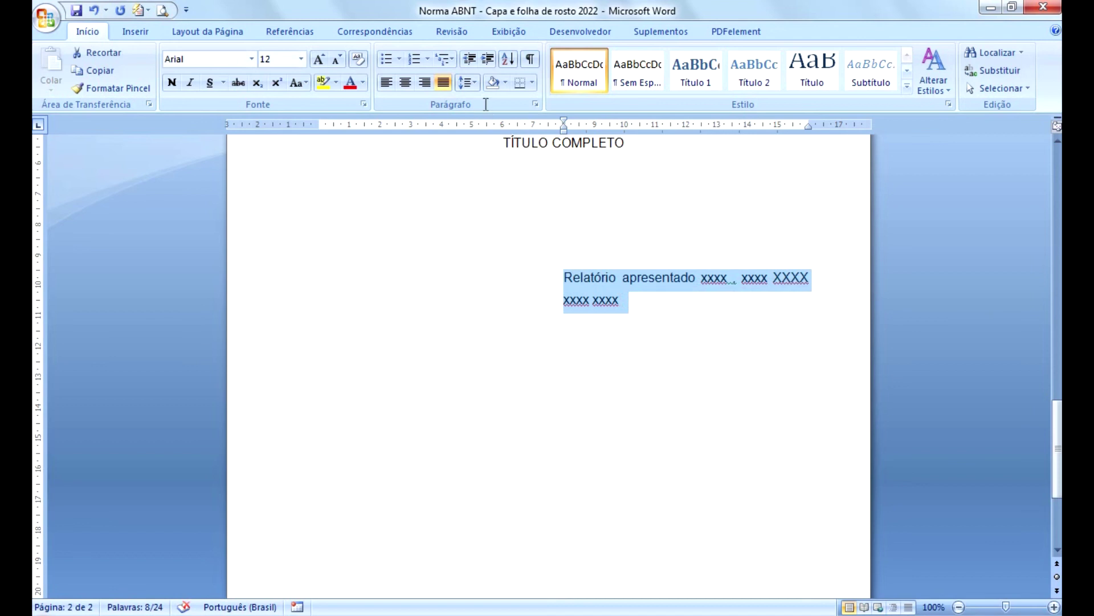
click(474, 85)
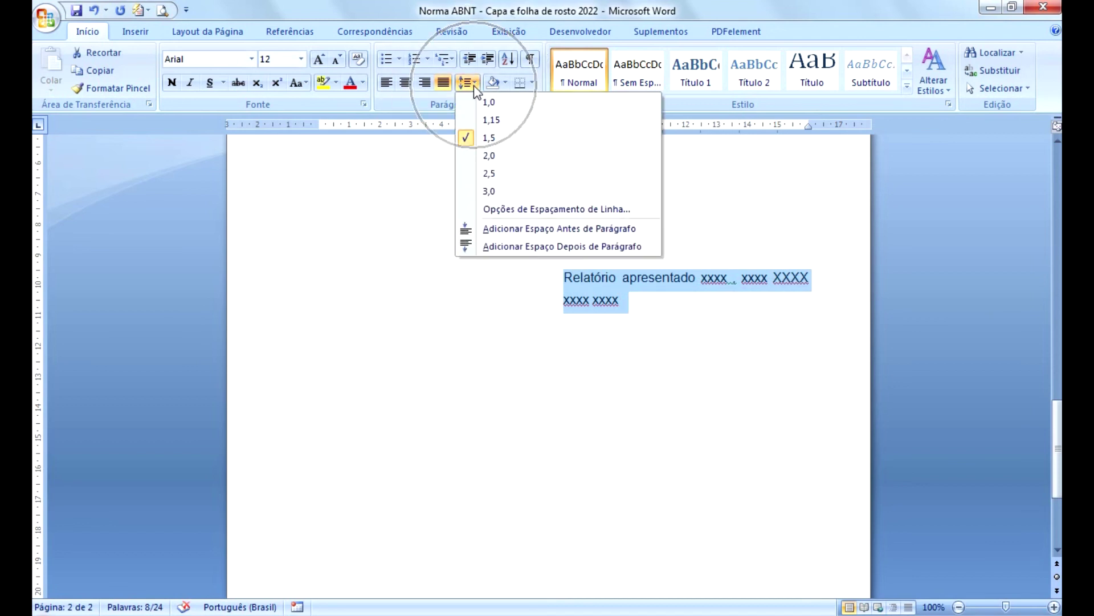
click(480, 101)
click(632, 320)
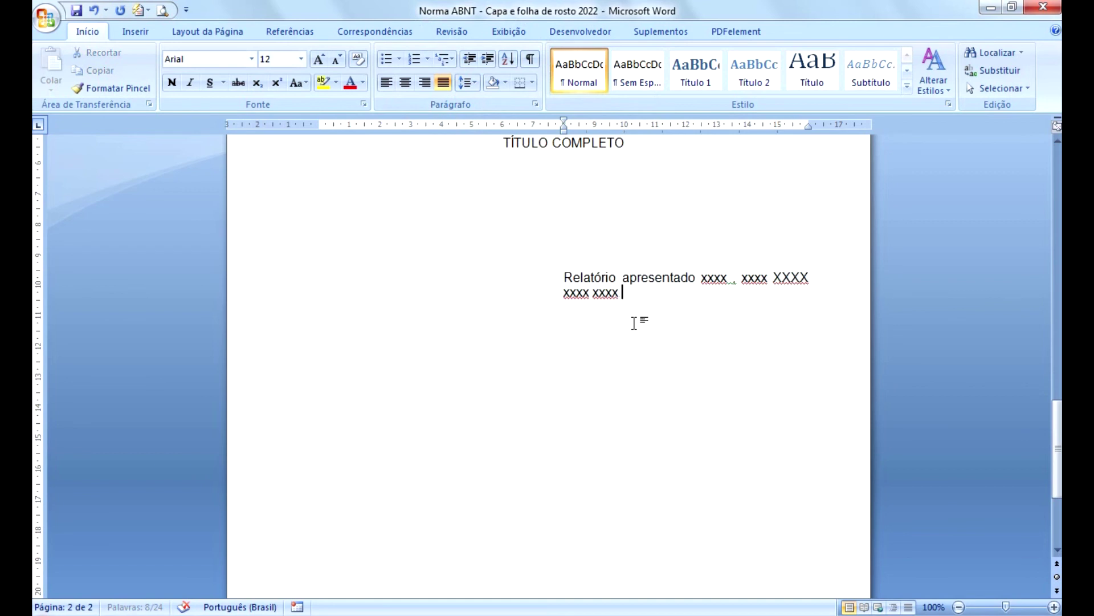
Enter "Orientadora: Profa. Dra. XXX XXX XX XX" below the "Relatório apresentado" paragraph, leaving one blank line between them.
key(Return)
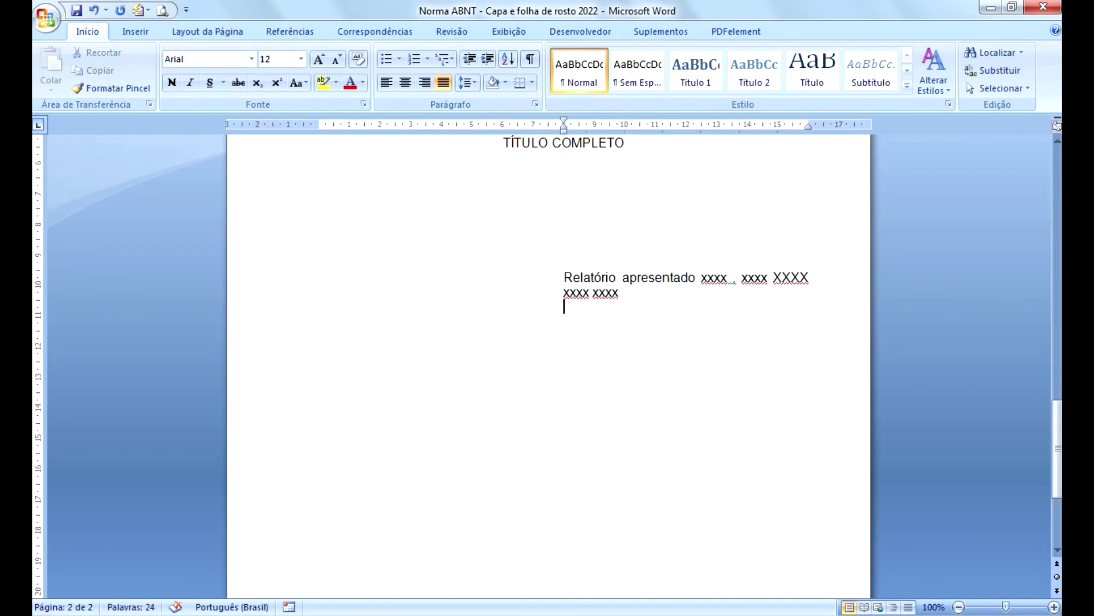
text(Orientador)
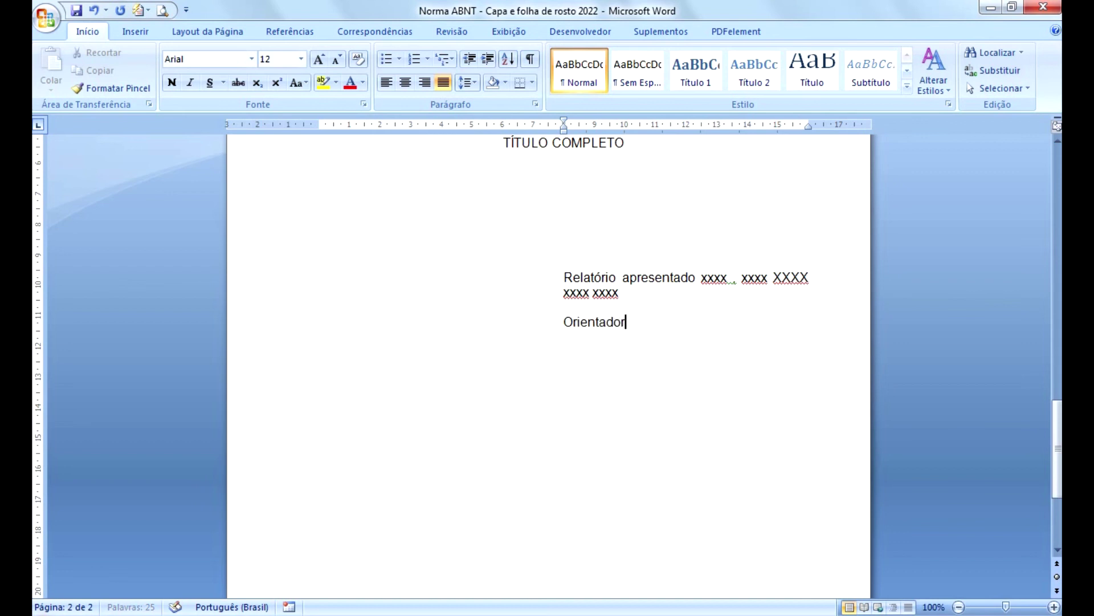
text(a: Profa.)
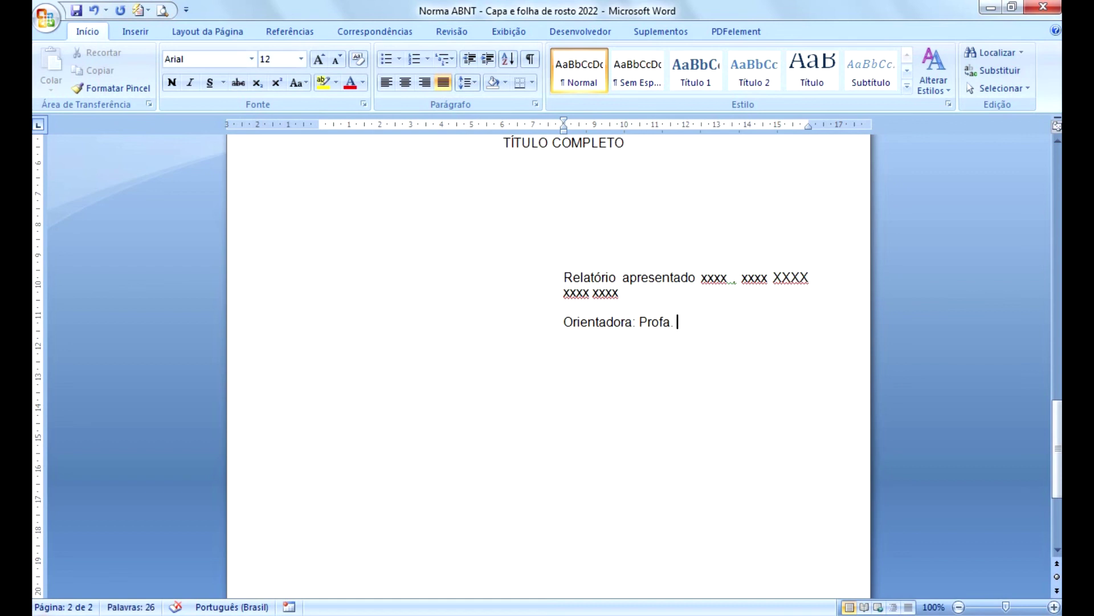
text(Dra. XXX XXX XX XX)
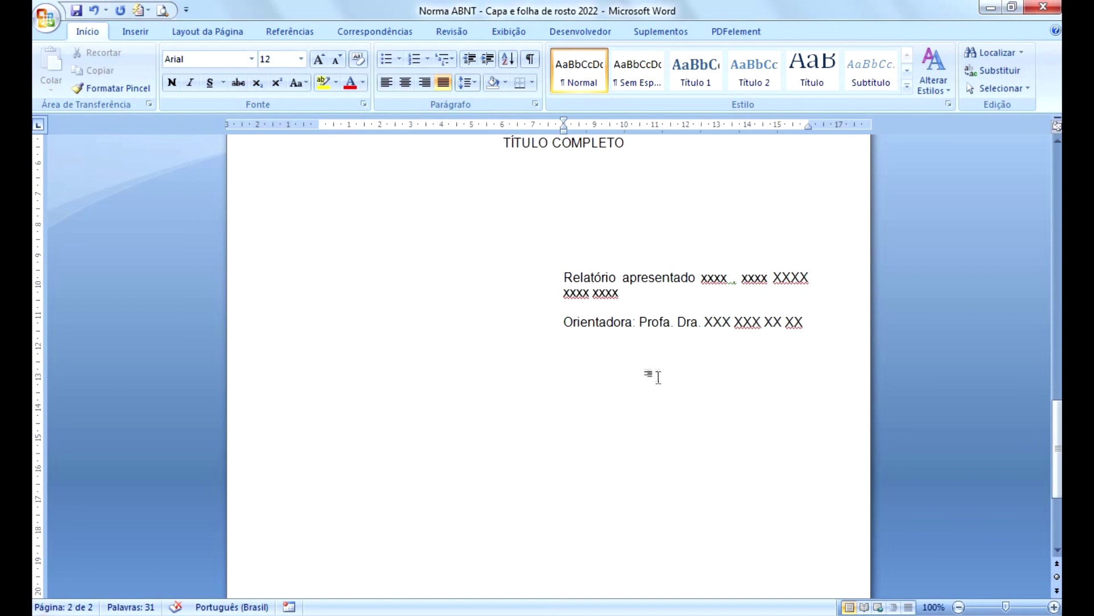
Start a new paragraph below the "Orientadora" line with 1,5 line spacing and its left indent reset to 0 cm.
key(ctrl)
key(Return)
click(468, 83)
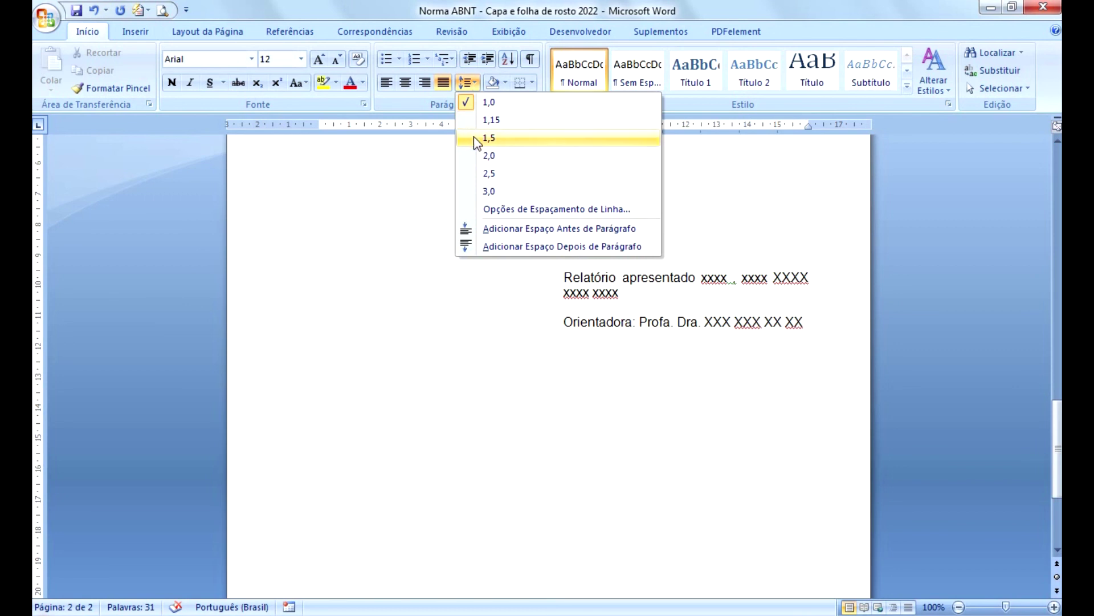
click(489, 137)
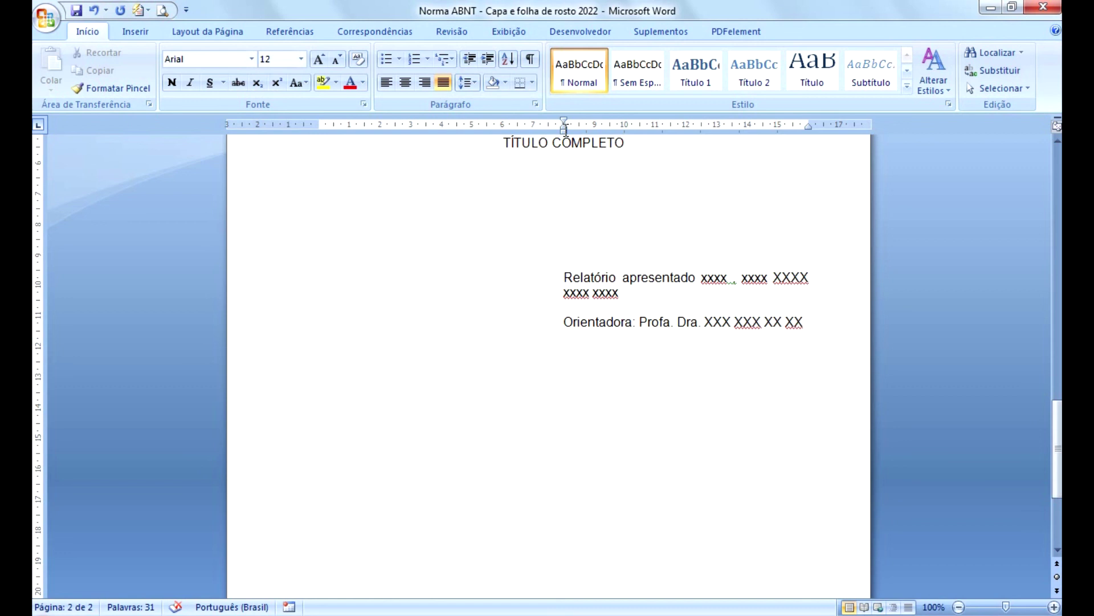
key(ctrl)
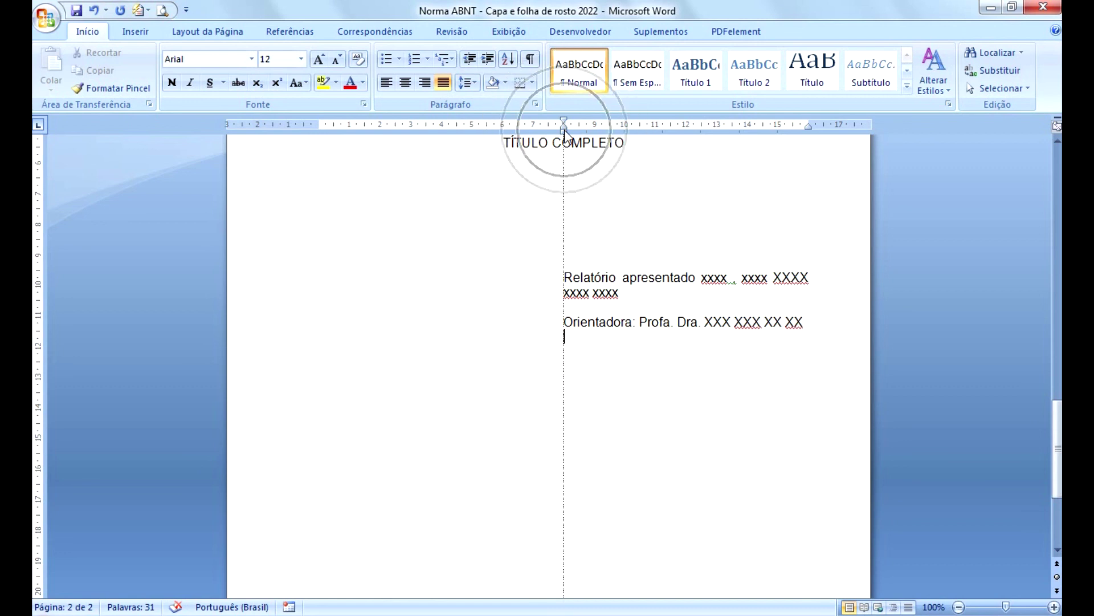
drag(565, 133, 318, 139)
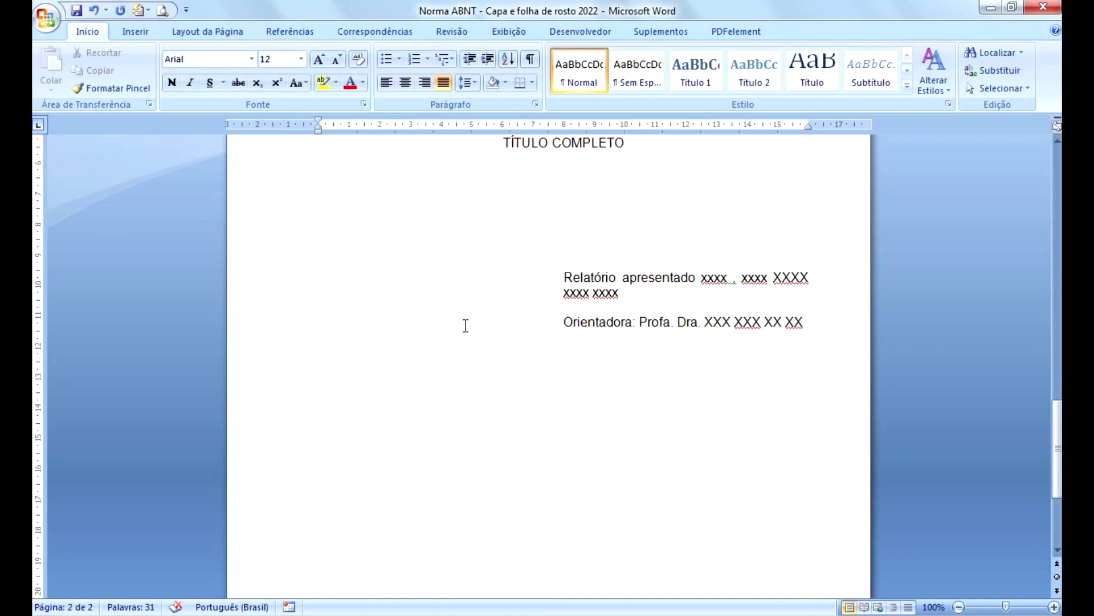
Add blank lines below the "Orientadora" line until the cursor is near the end of the second page.
key(Return)
key(Return)
key(Return)
key(Return)
key(Return)
key(Return)
key(Return)
key(Return)
key(Return)
key(Return)
key(Return)
key(Return)
key(Return)
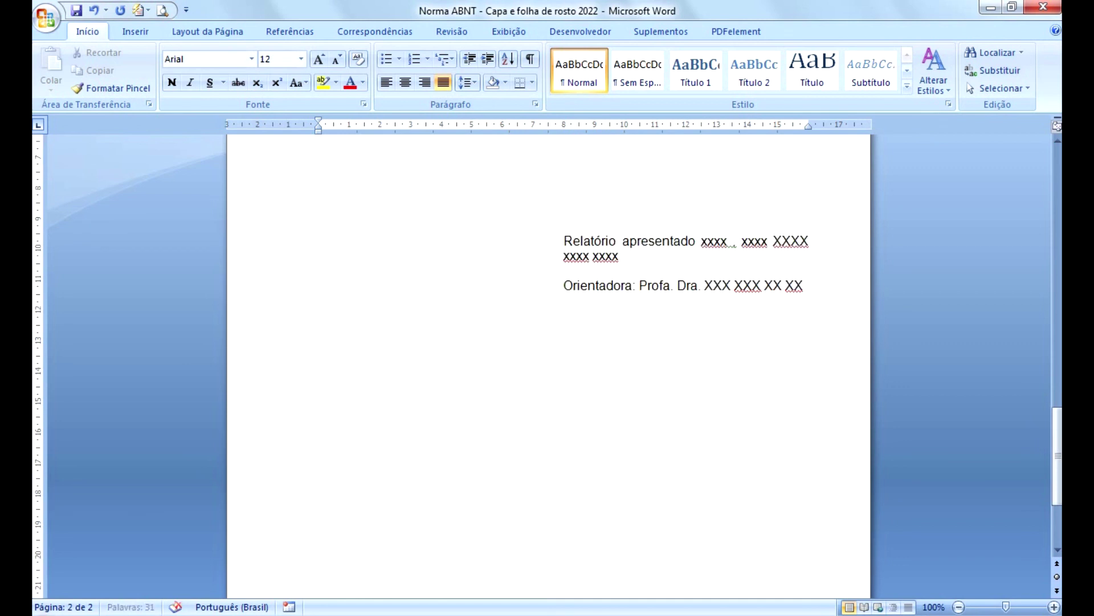
key(Return)
key(Return)
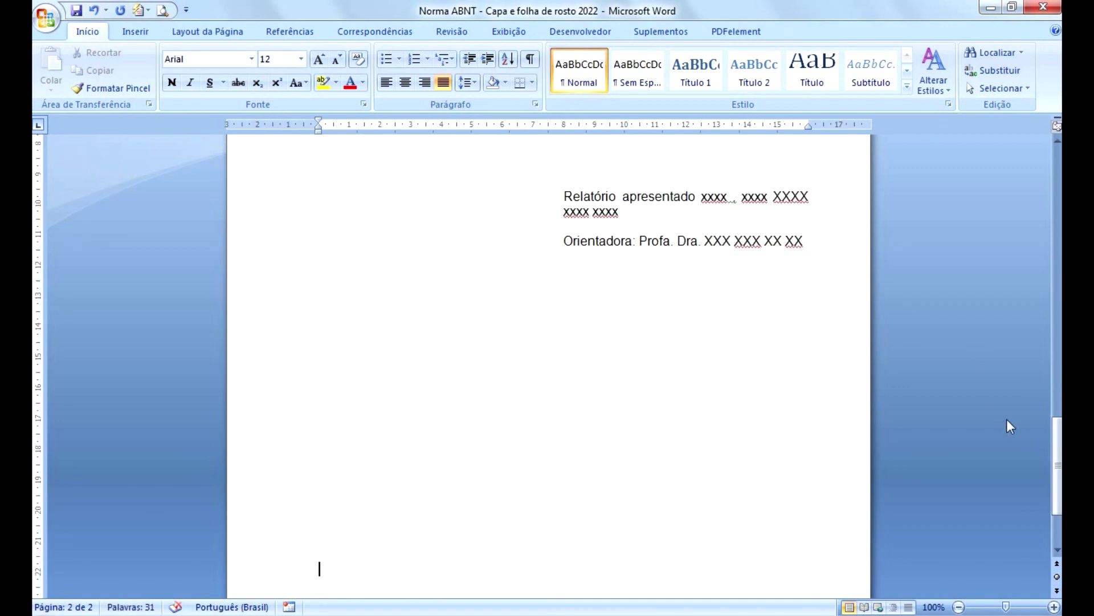
drag(1052, 449, 1051, 475)
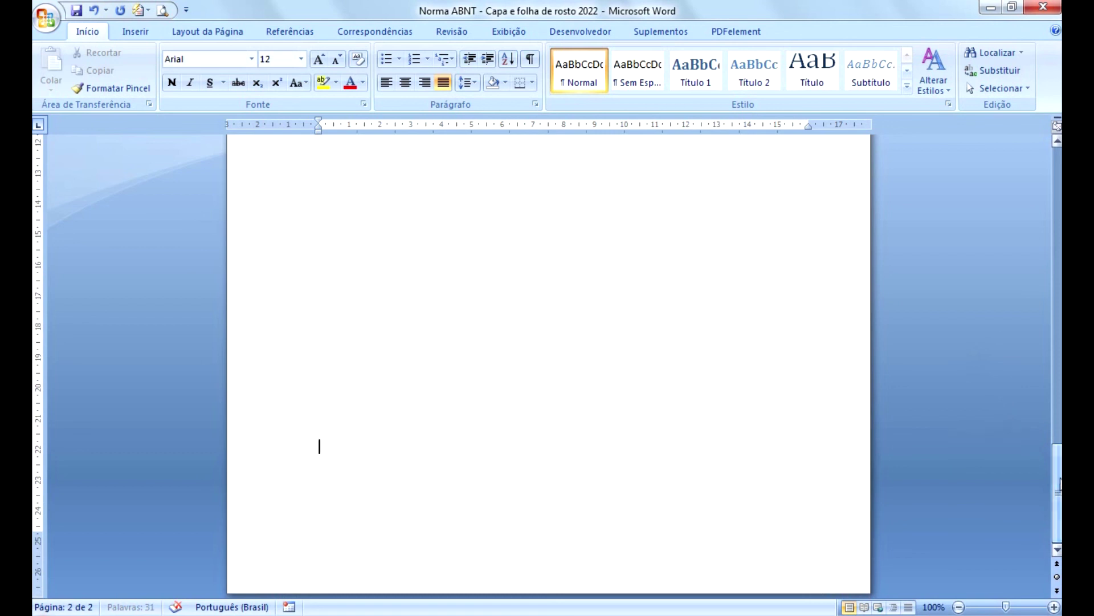
Enter "CIDADE" and "2022" as two centred lines near the end of the second page, and add one more blank line above them.
click(407, 91)
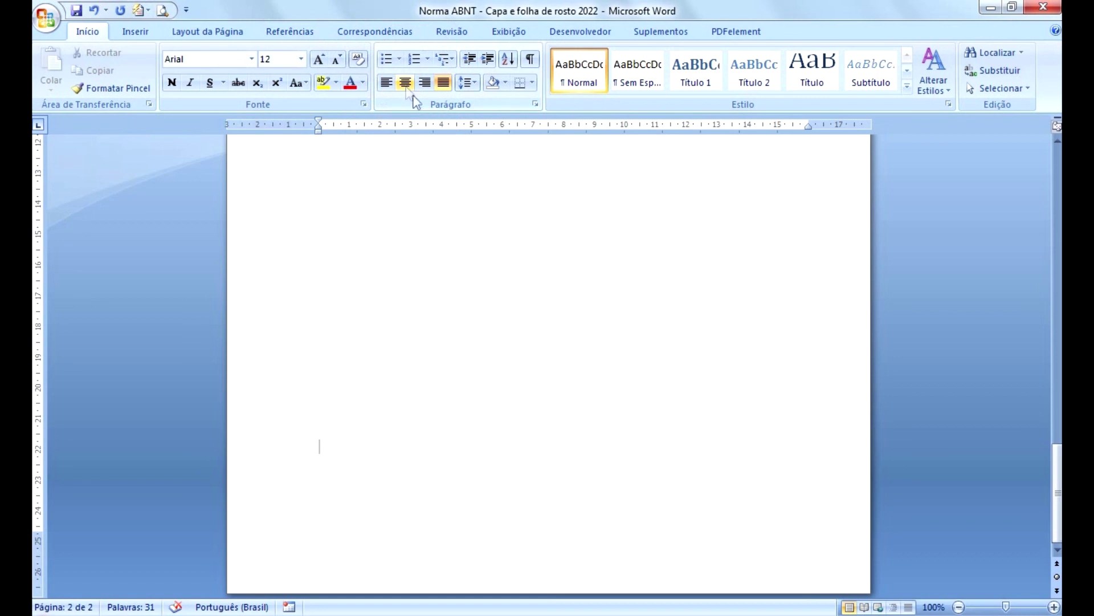
click(405, 90)
text(CIDADE)
key(Return)
text(2022)
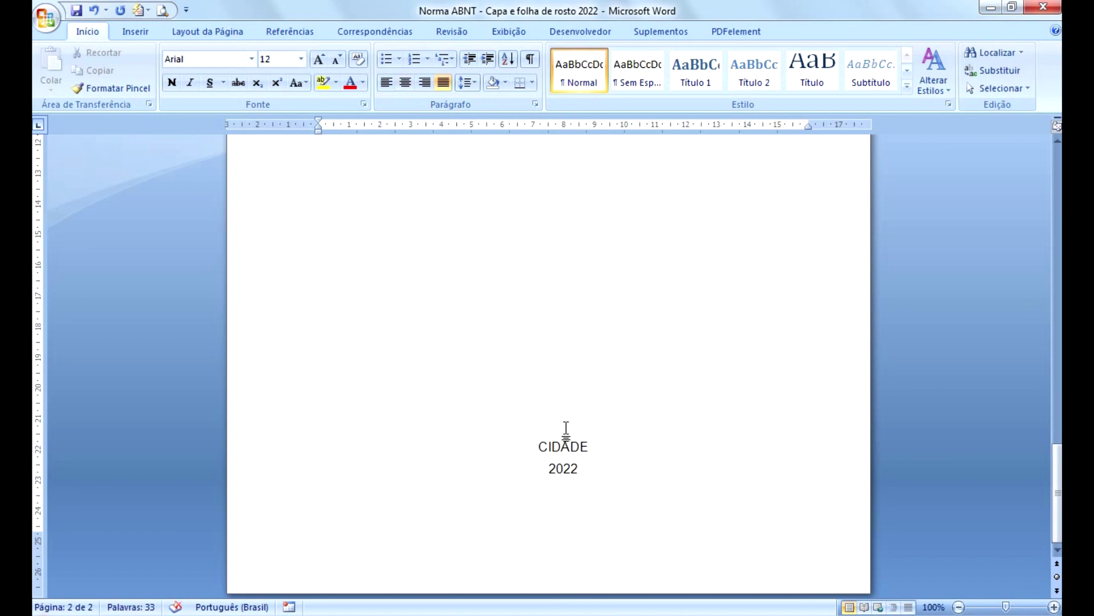
key(Return)
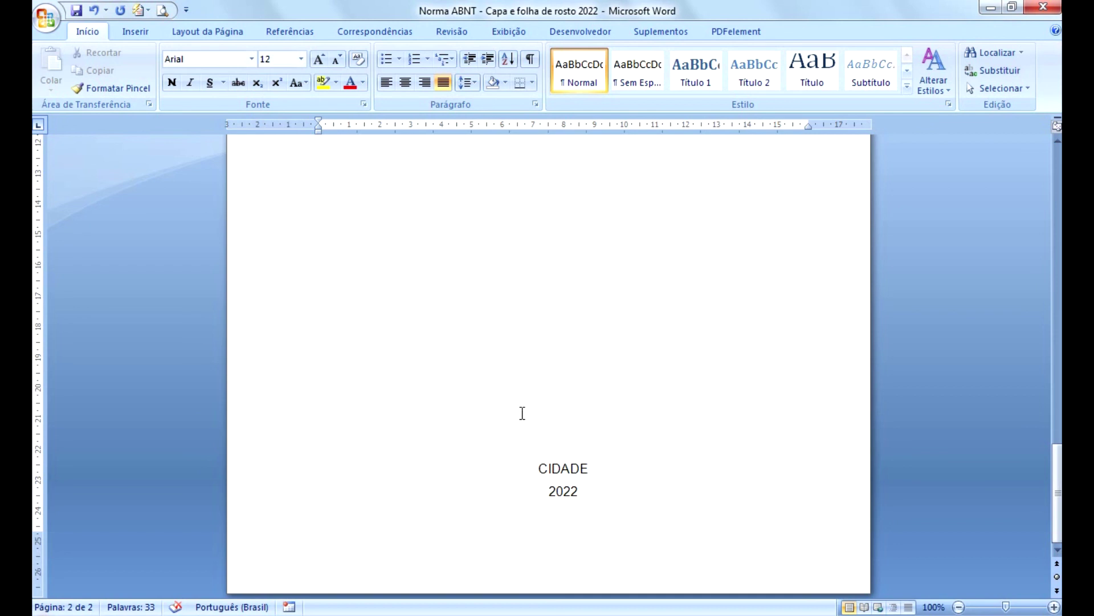
Show the formatting marks and examine the blank lines between the text elements on the second page.
click(530, 61)
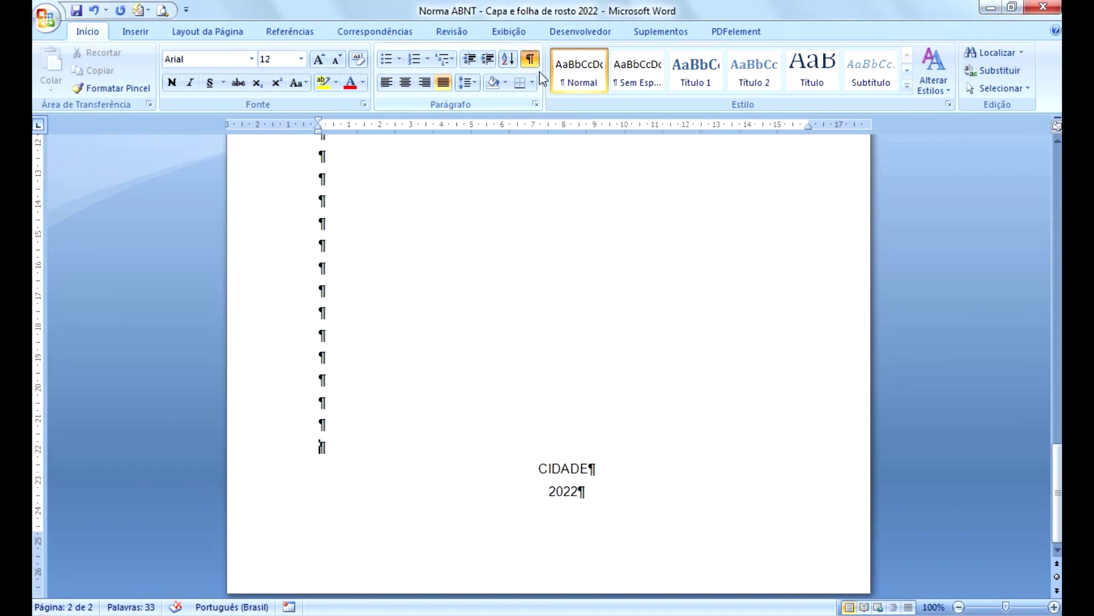
click(563, 513)
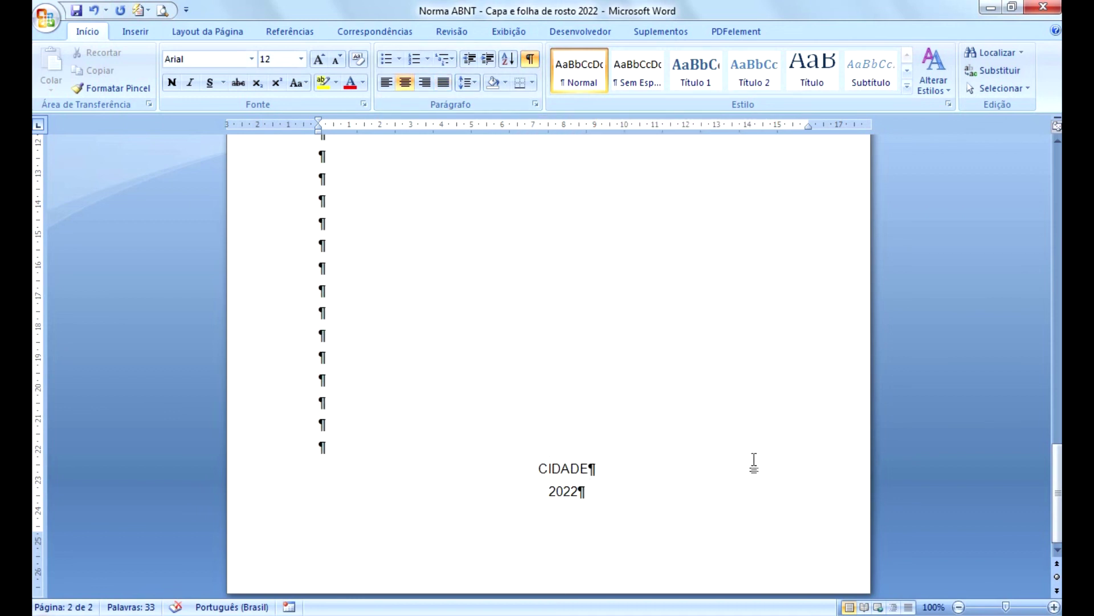
click(530, 58)
drag(1058, 509, 1059, 377)
click(531, 59)
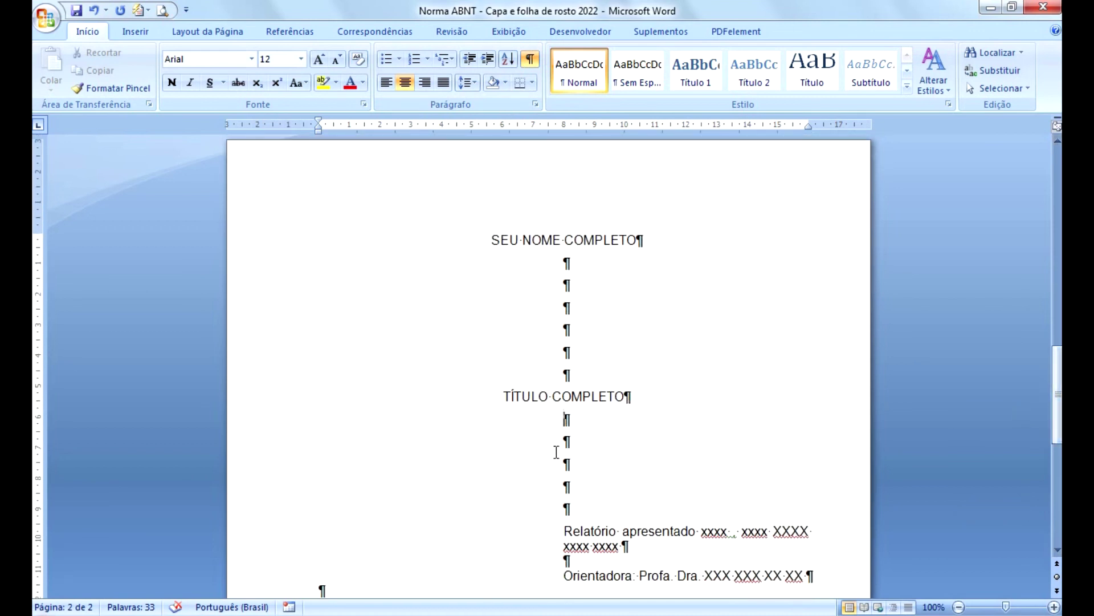
key(ctrl)
click(567, 441)
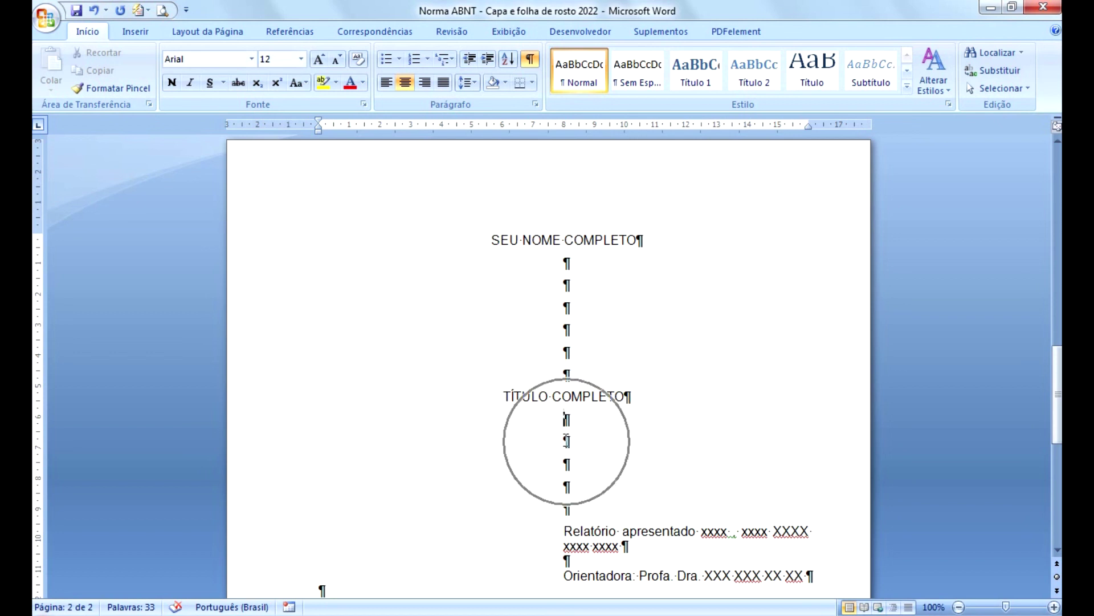
Examine the blank lines around the title on the cover page and hide the formatting marks.
drag(1061, 439, 1061, 293)
click(547, 313)
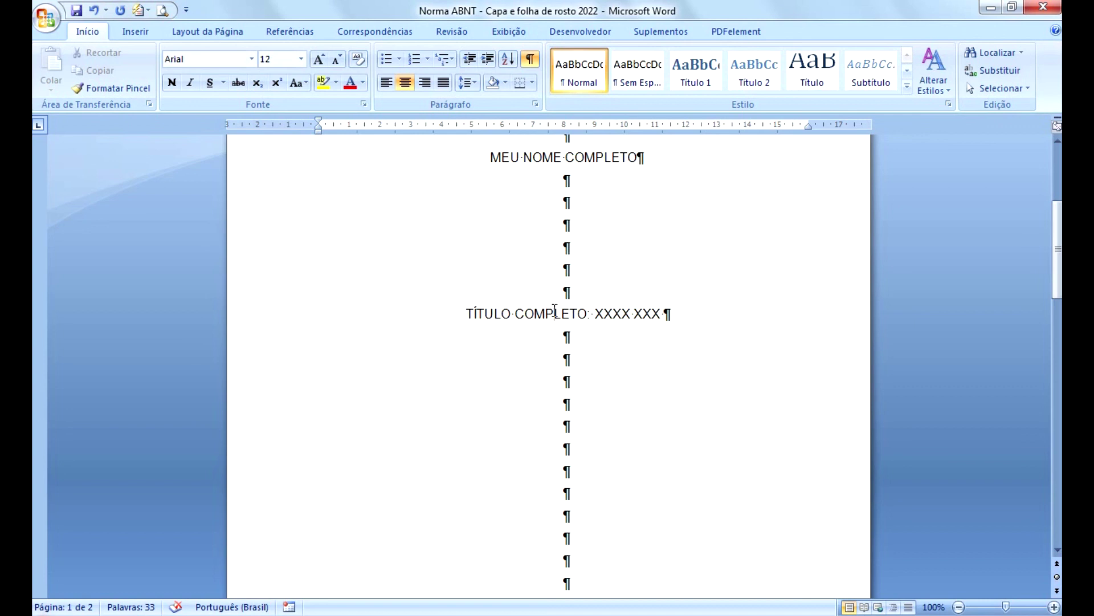
click(555, 312)
click(564, 315)
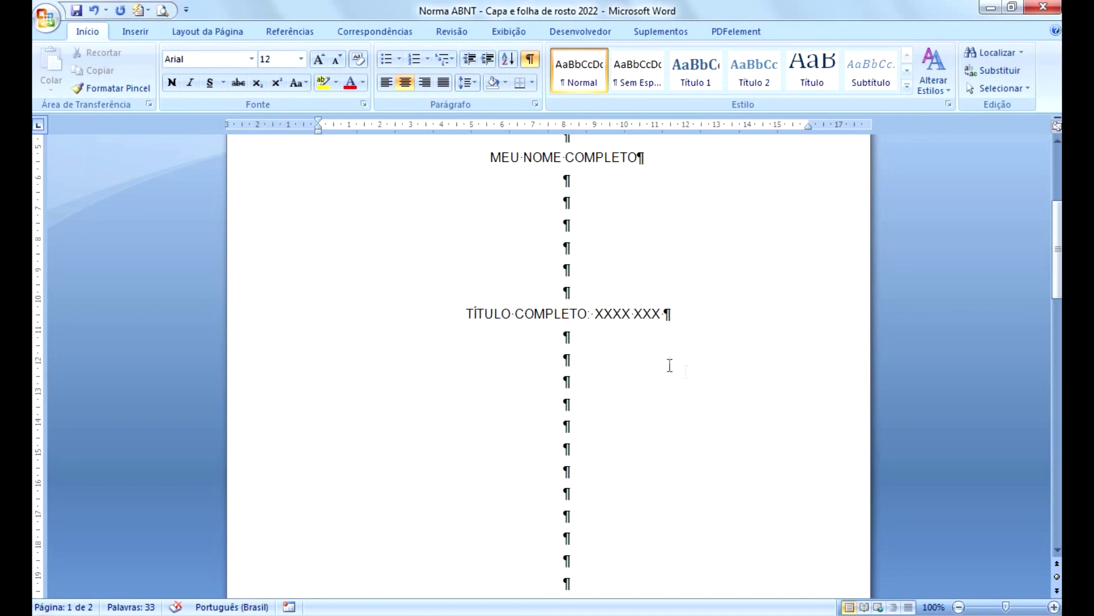
drag(1057, 260, 1056, 165)
click(530, 59)
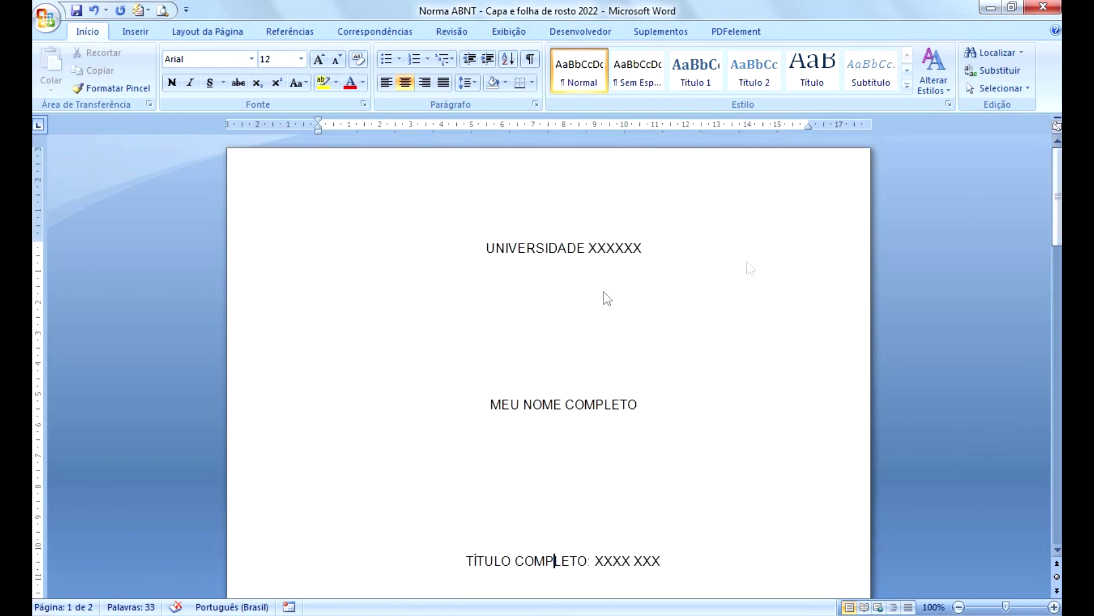